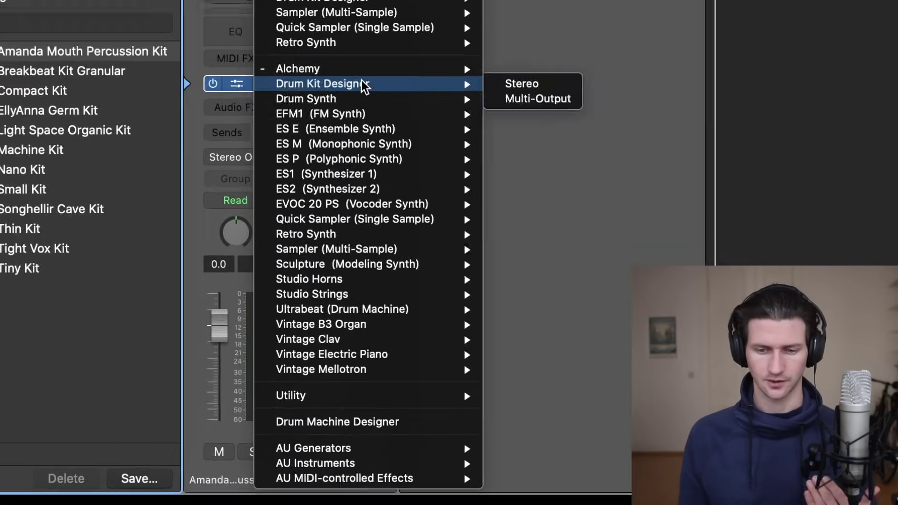
- Load Drum Kit Designer (Stereo) on the track and switch its preset to Sunset Kit
click(531, 84)
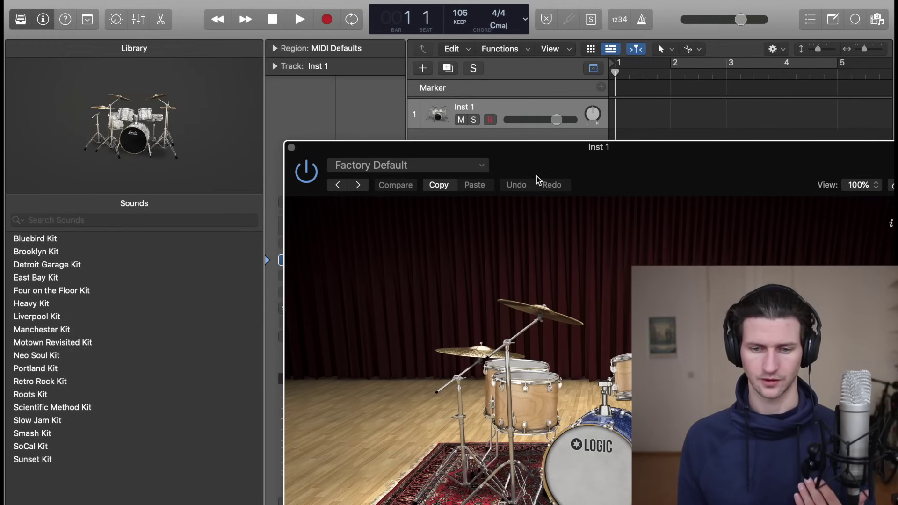
drag(536, 177, 330, 23)
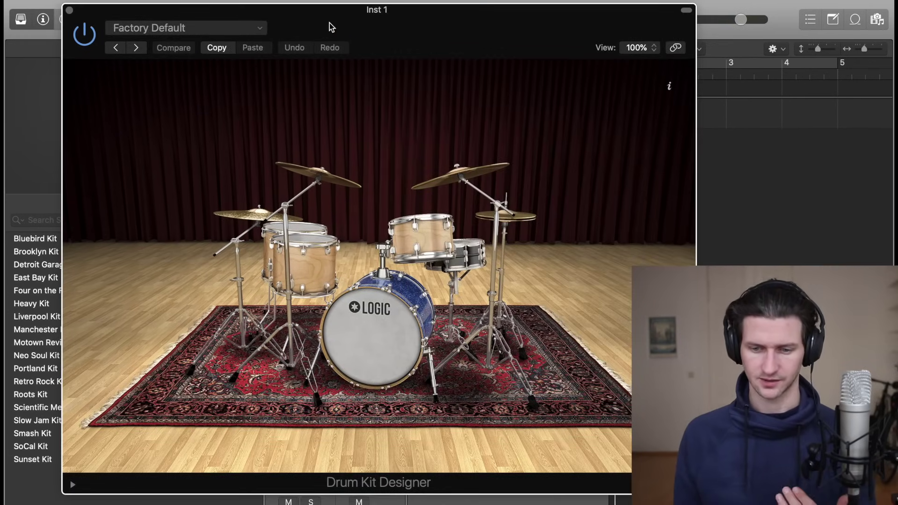
drag(329, 23, 438, 24)
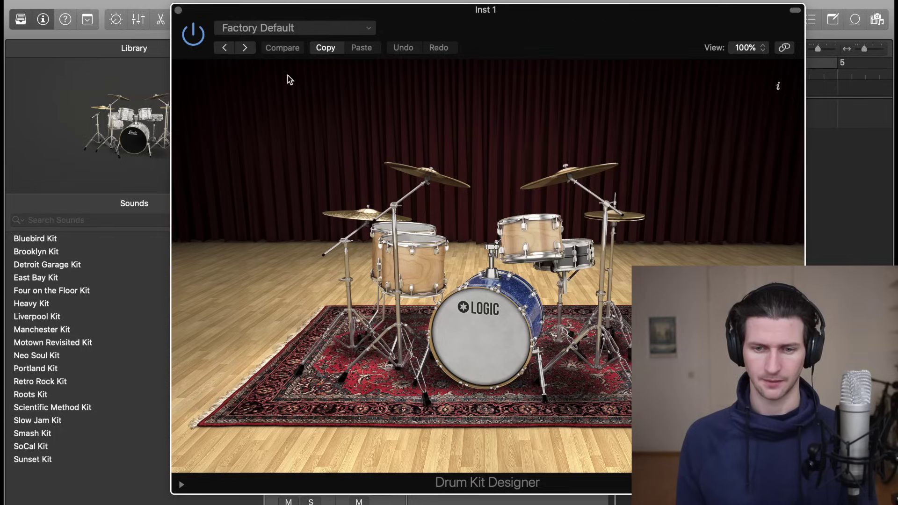
click(372, 28)
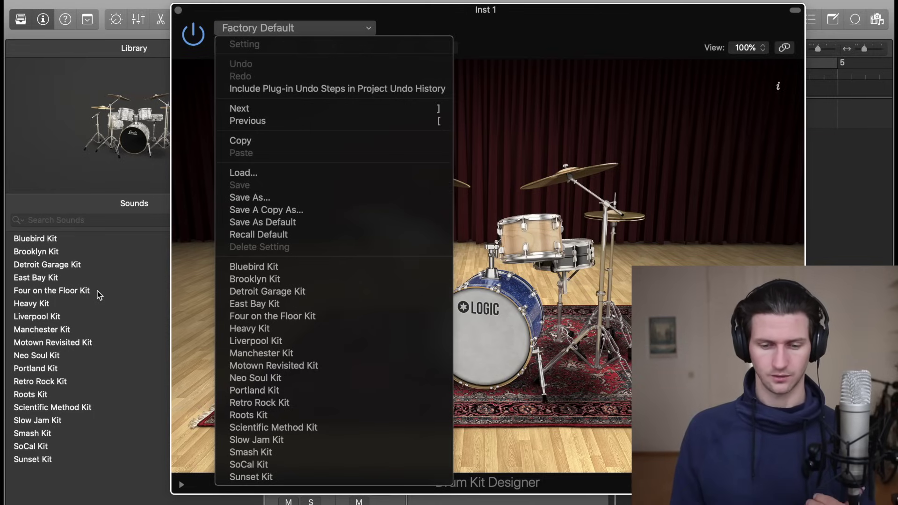
click(290, 477)
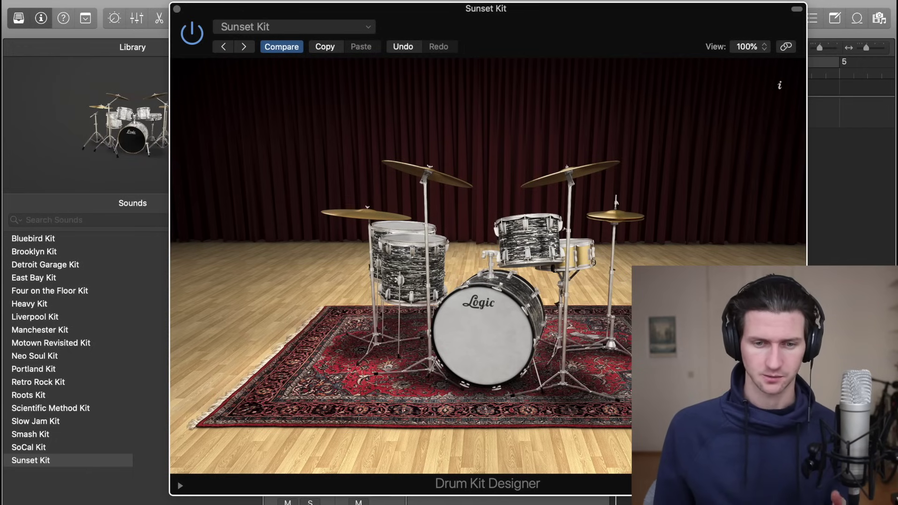
click(177, 9)
mouse_move(319, 258)
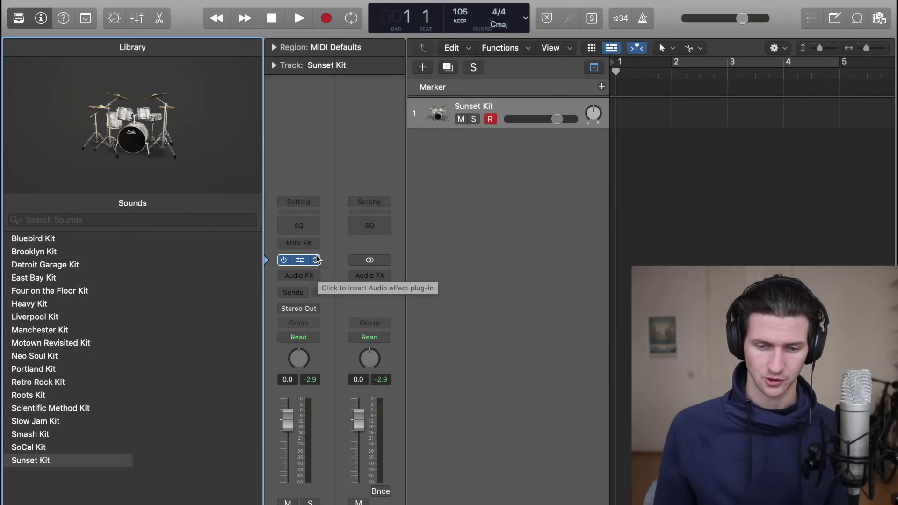
- Replace the track's instrument with Drum Machine Designer
click(316, 260)
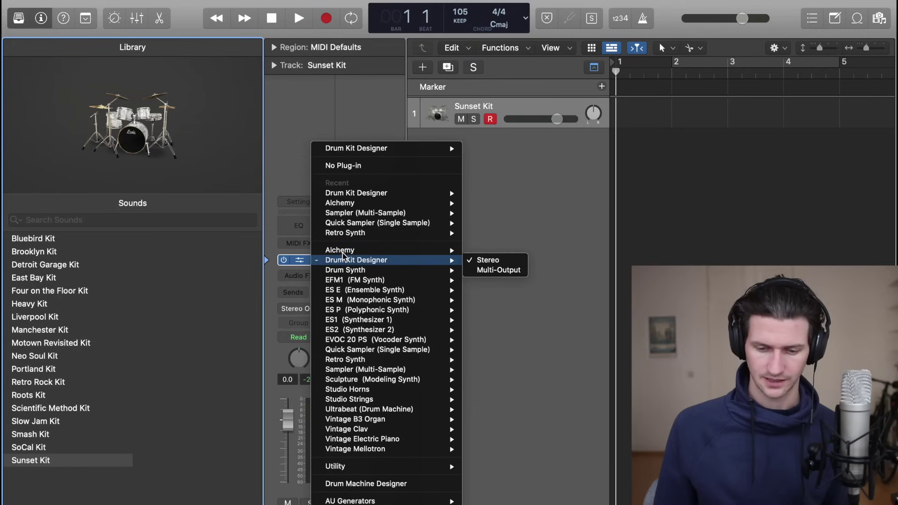
click(358, 484)
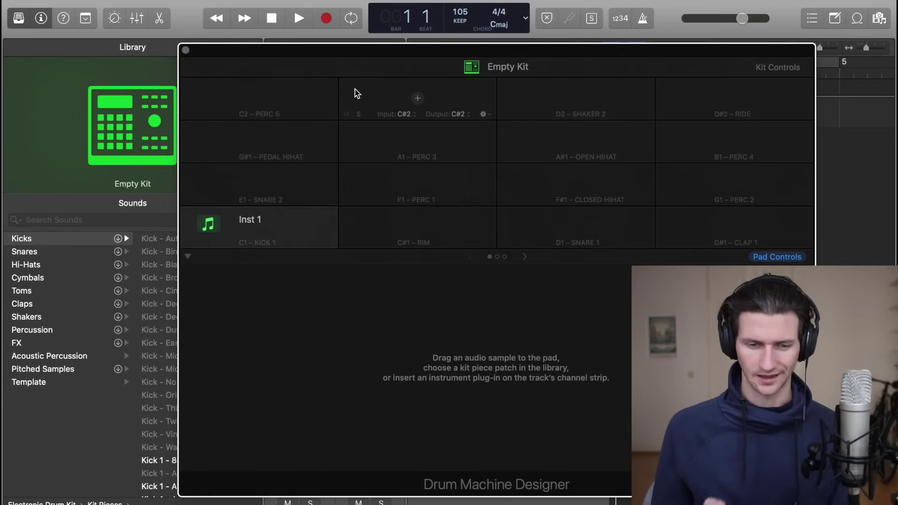
click(259, 140)
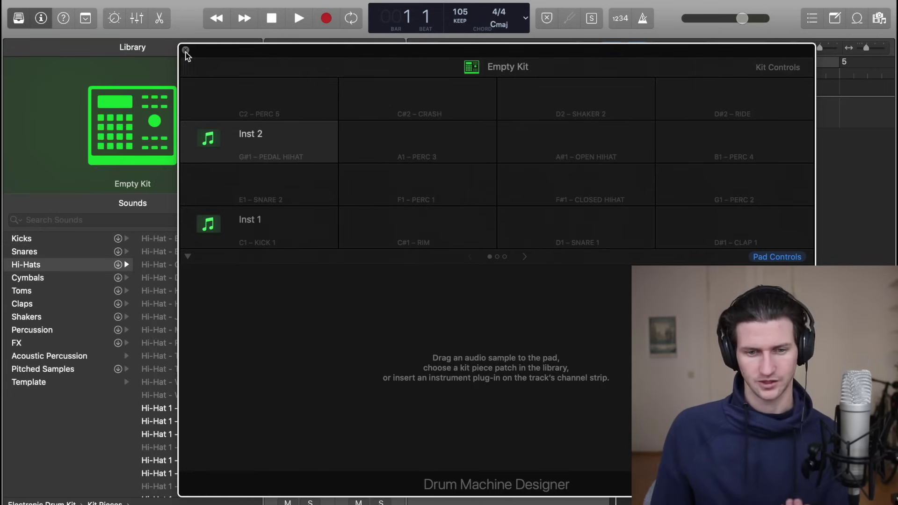
click(186, 50)
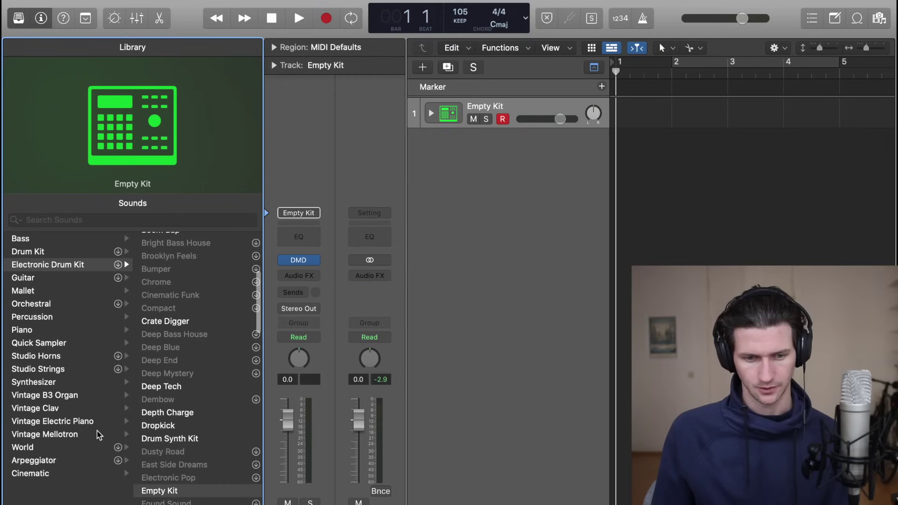
- Load the 808 Flex patch from the Library's Electronic Drum Kit category
click(57, 265)
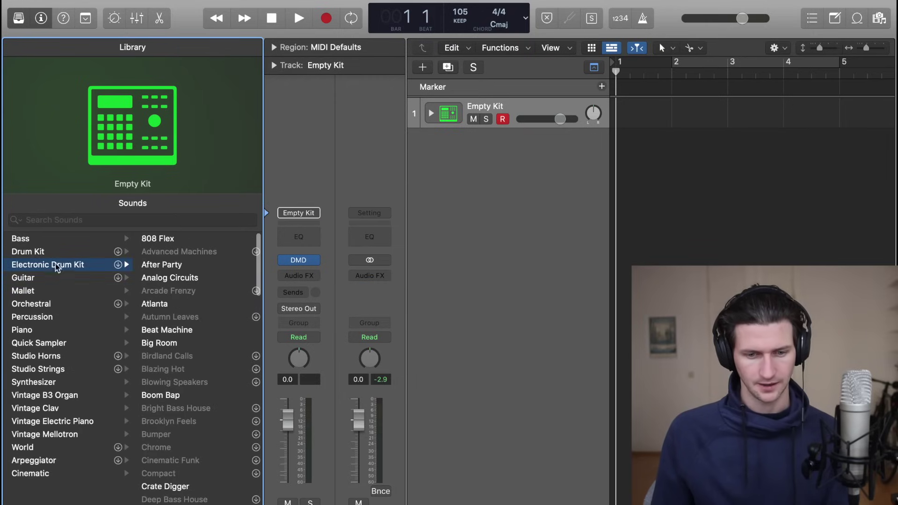
scroll(183, 246, down, 20)
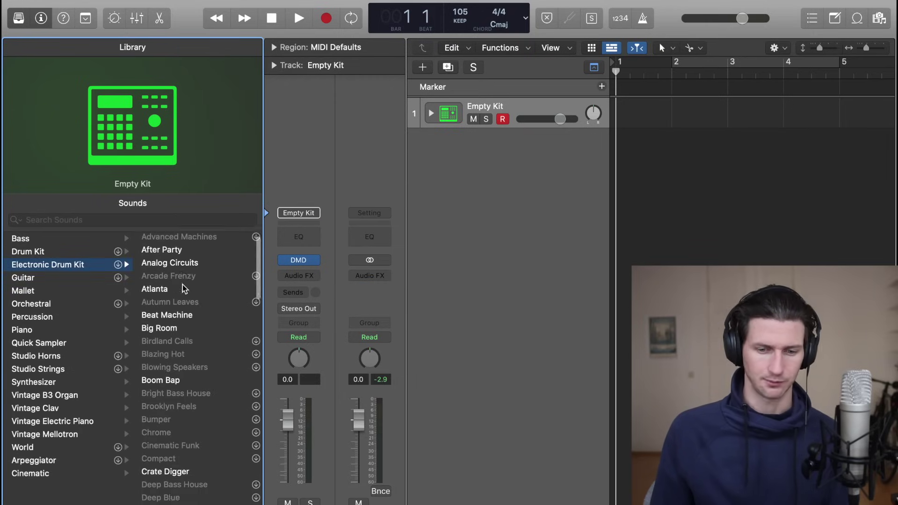
scroll(185, 288, up, 20)
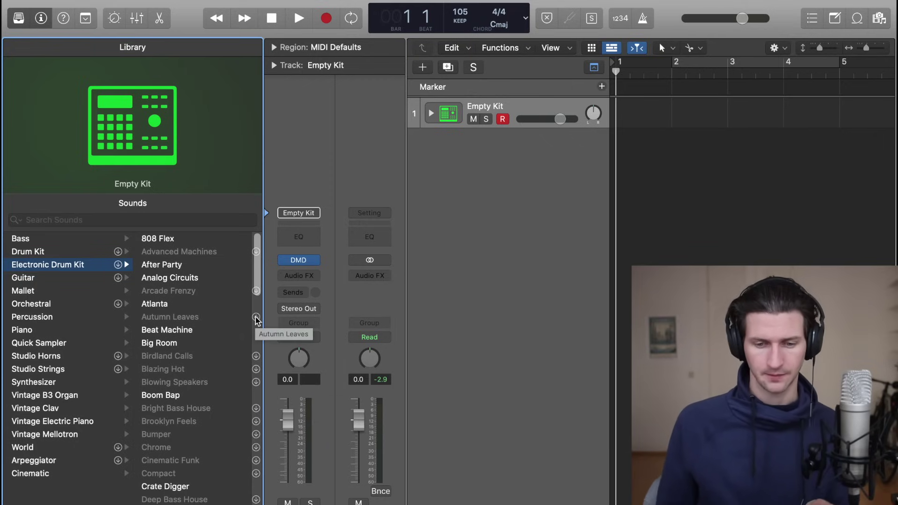
click(179, 240)
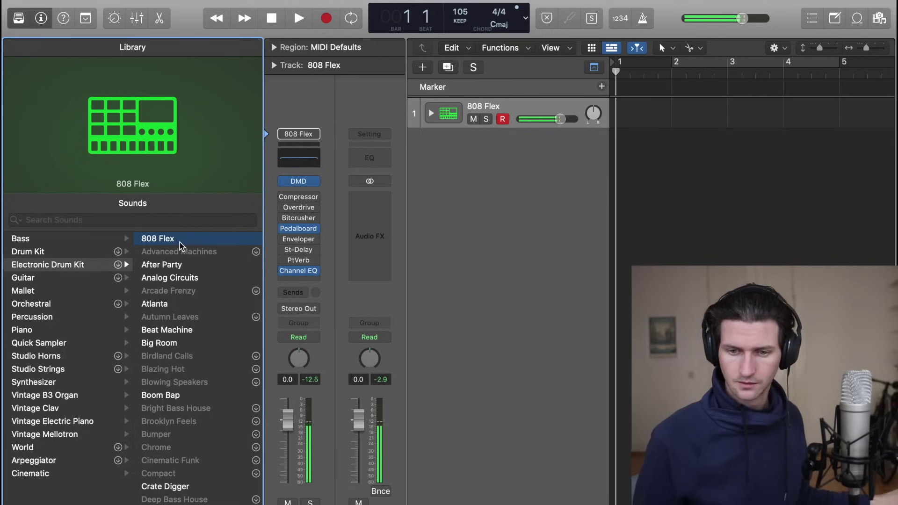
click(459, 19)
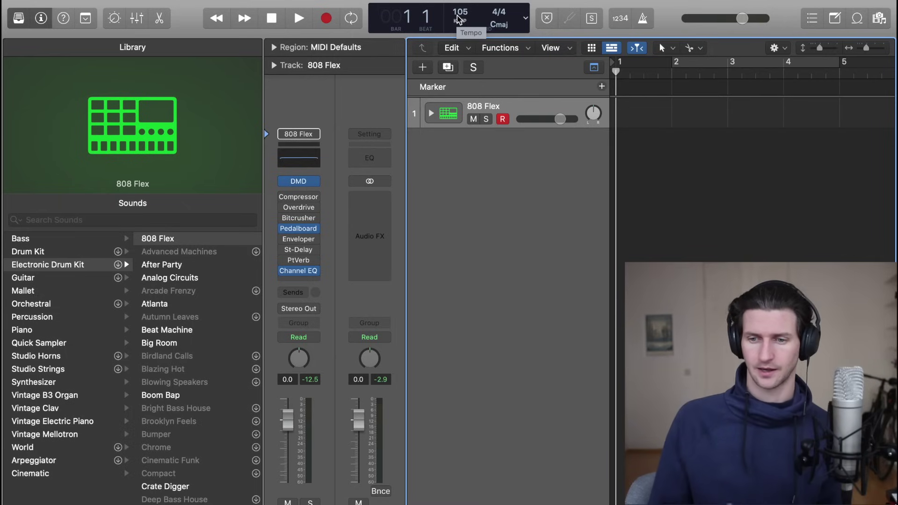
- Turn on count-in and metronome, and audition playback at tempo 100
click(620, 18)
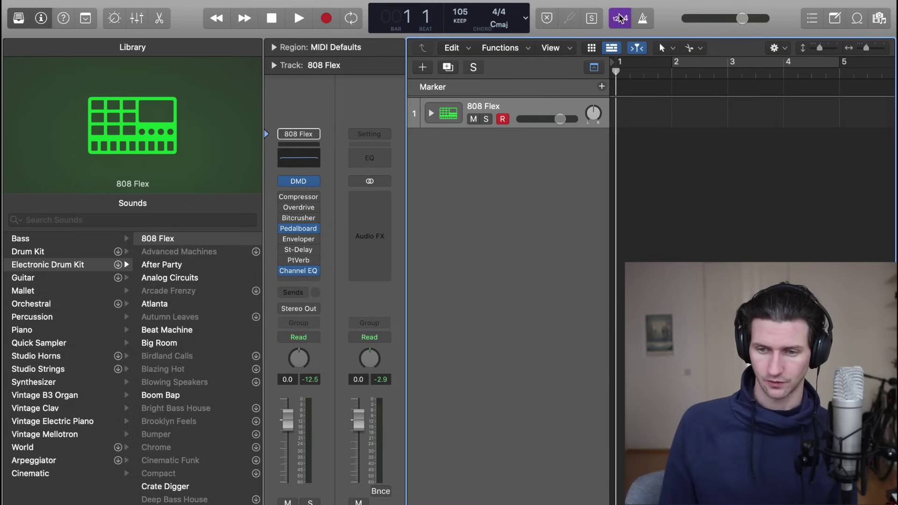
click(650, 20)
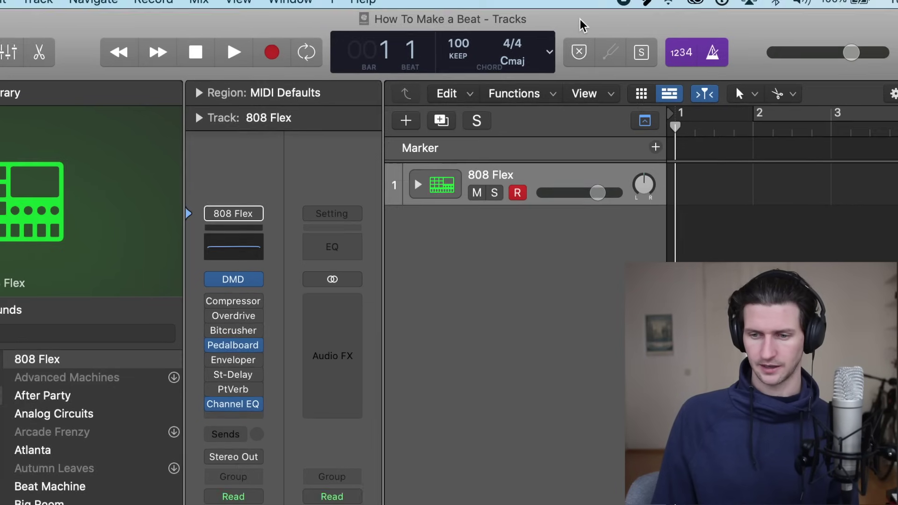
key(space)
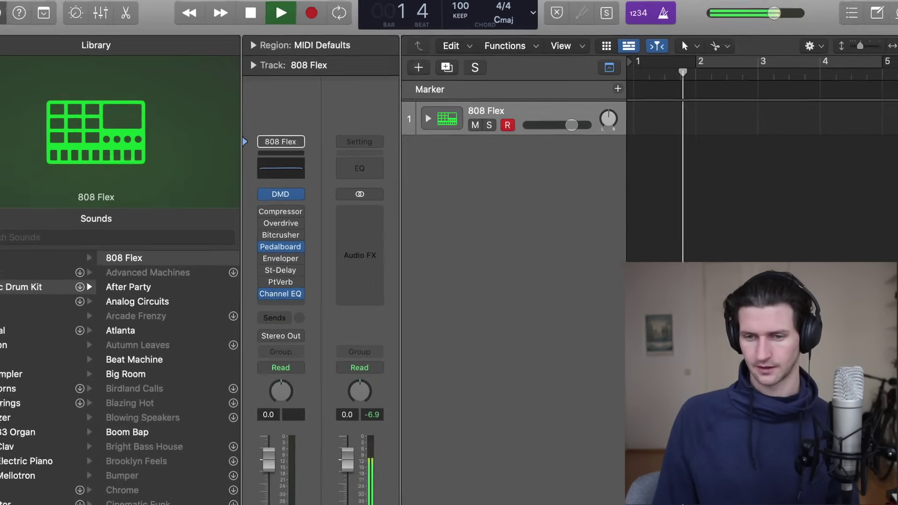
key(space)
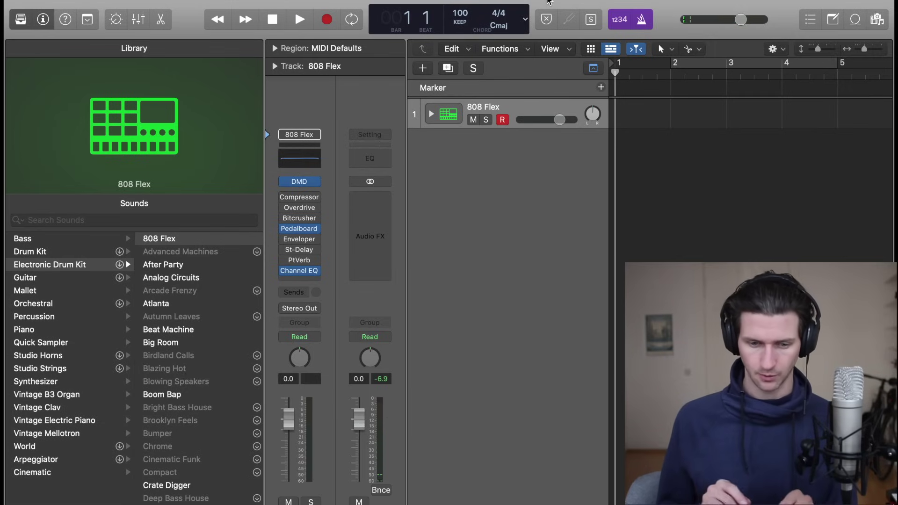
- Record a short 808 Flex drum region starting at bar 1
click(327, 18)
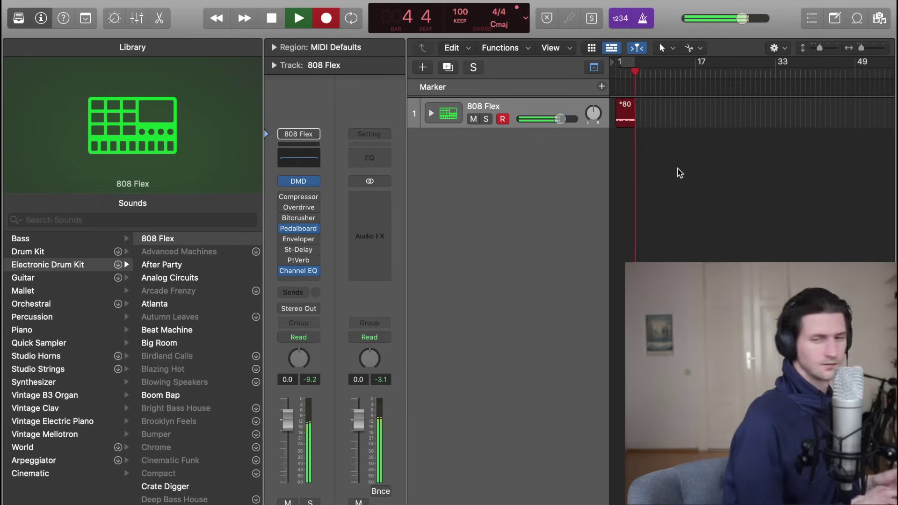
key(space)
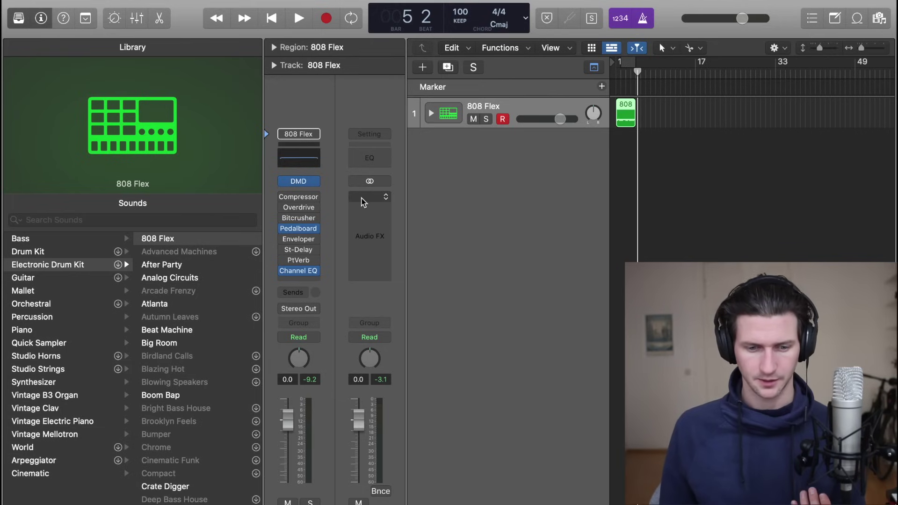
mouse_move(70, 156)
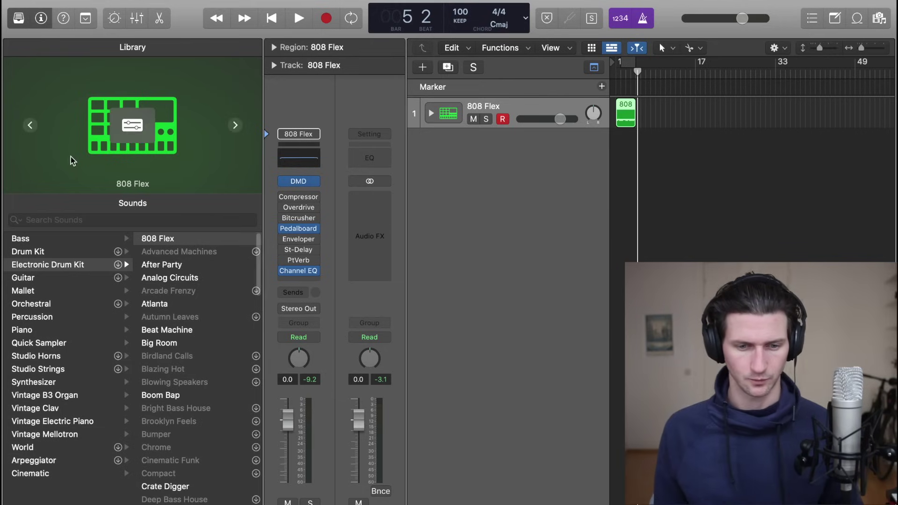
- Hide the Library and open the recorded 808 region in the Piano Roll
click(19, 17)
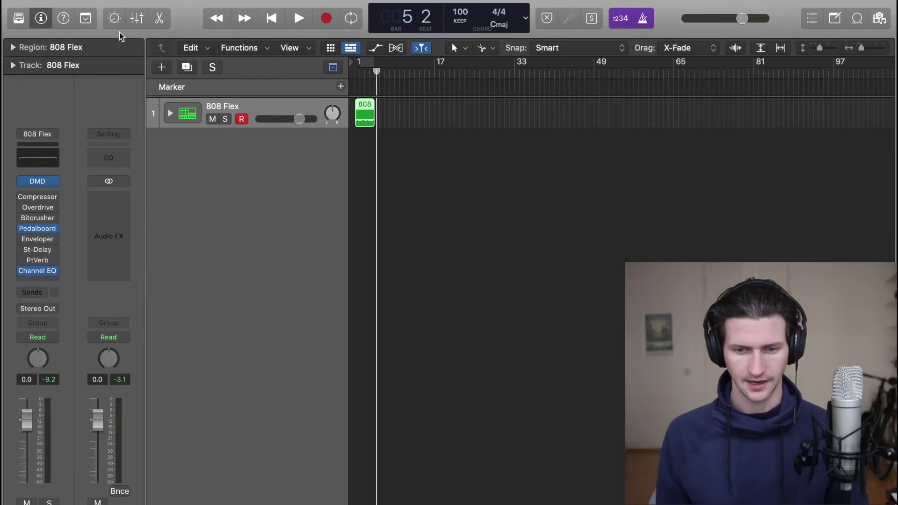
click(370, 114)
double_click(370, 114)
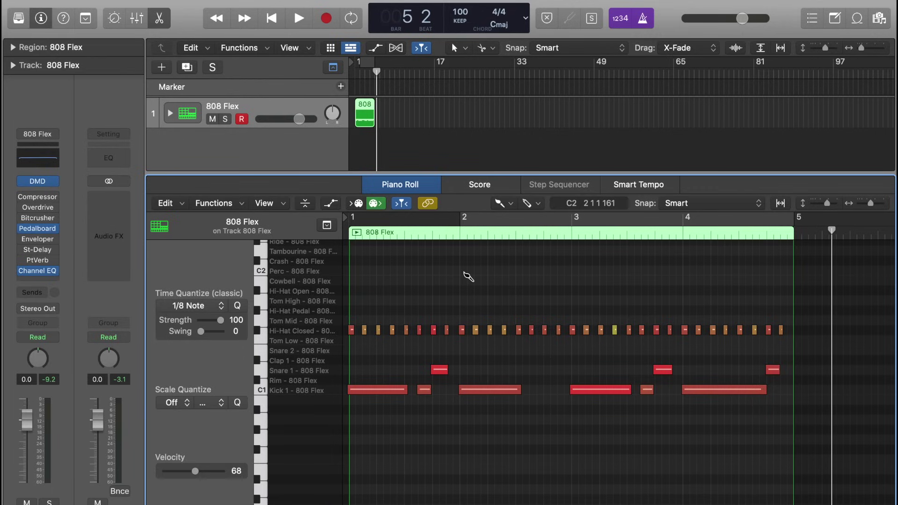
key(t)
key(t)
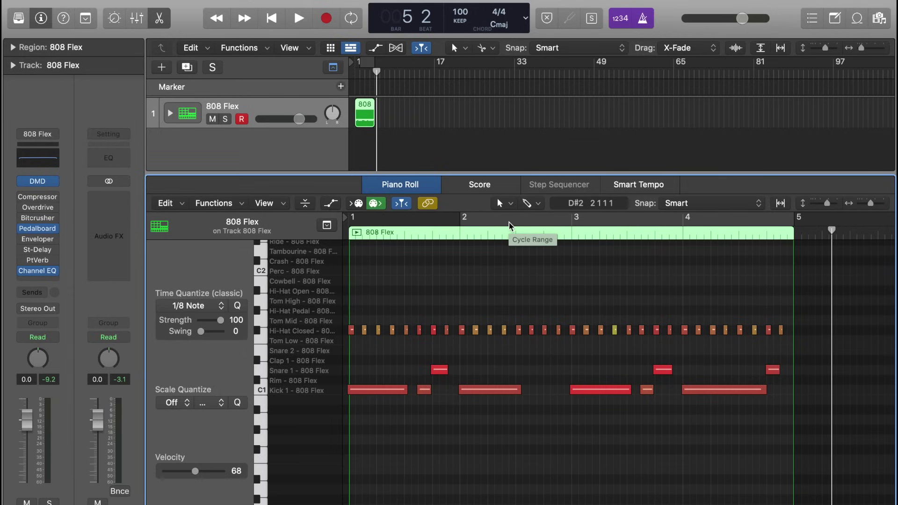
- Quantize all of the 808 region's notes to the 1/8 Note grid
key(super+a)
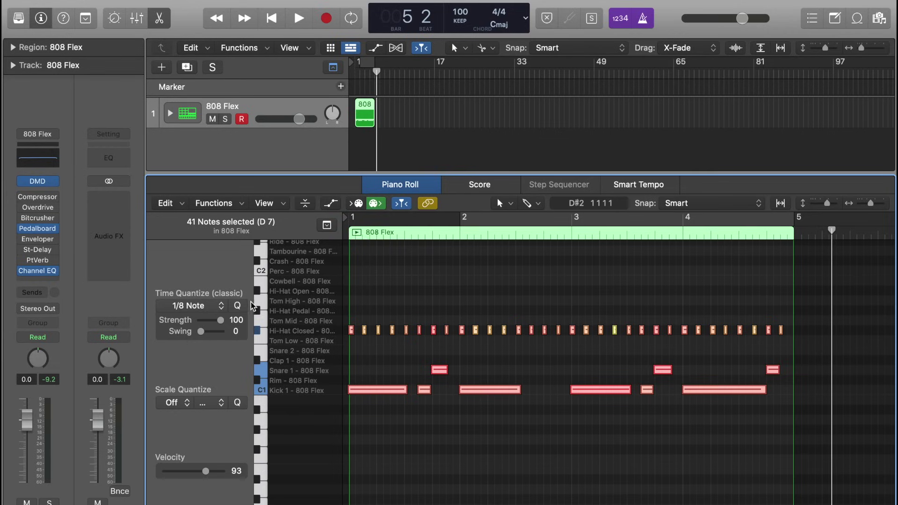
drag(256, 301, 320, 302)
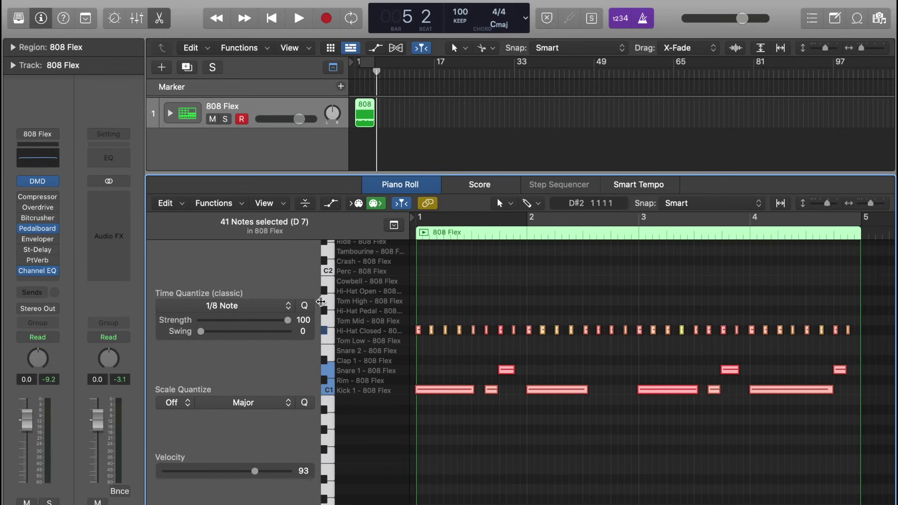
click(280, 307)
click(206, 373)
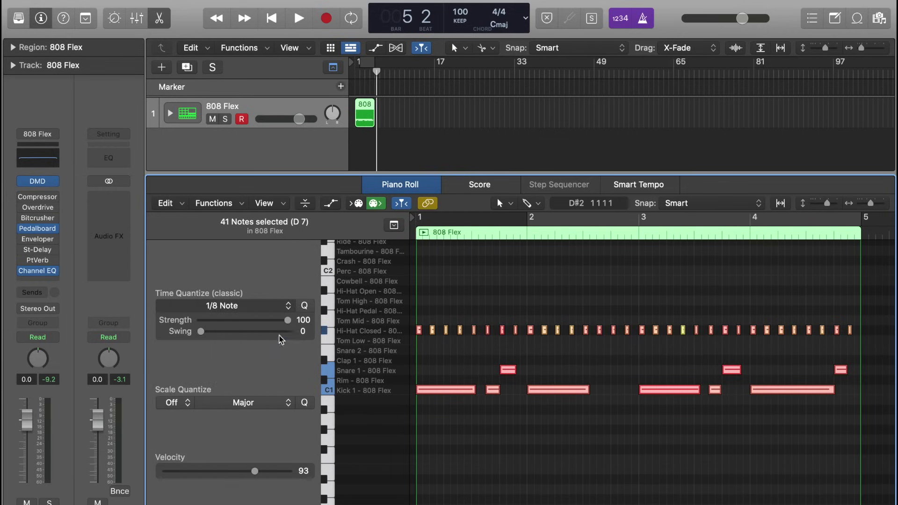
click(305, 306)
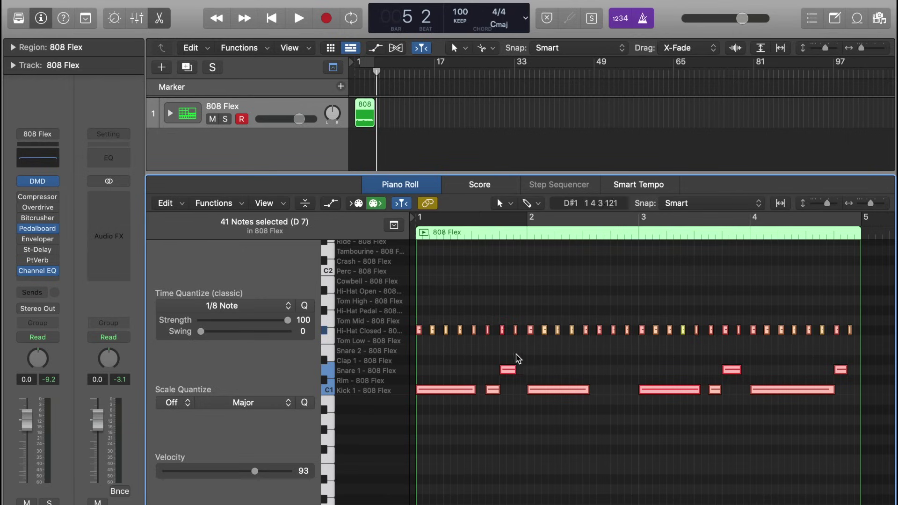
click(502, 317)
scroll(462, 319, up, 3)
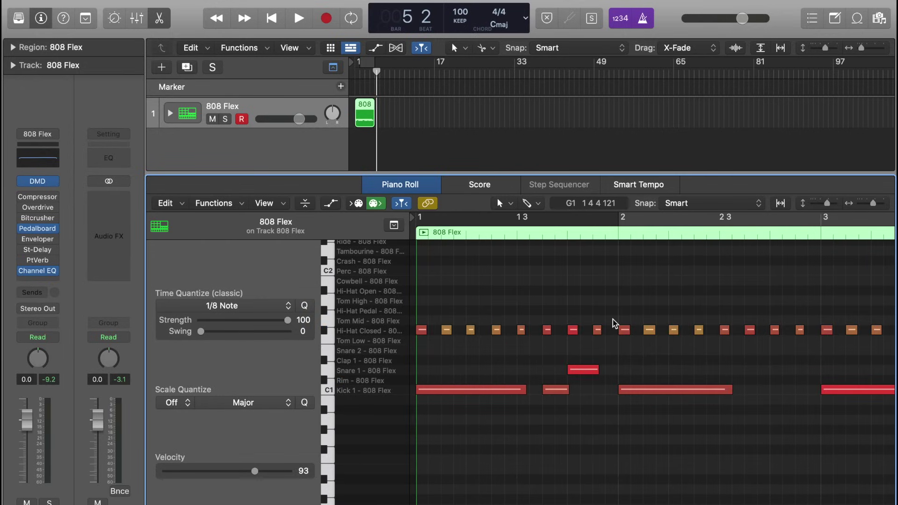
- Set a cycle range over the four-bar 808 Flex pattern
drag(606, 341, 419, 309)
drag(457, 217, 613, 222)
drag(605, 346, 415, 304)
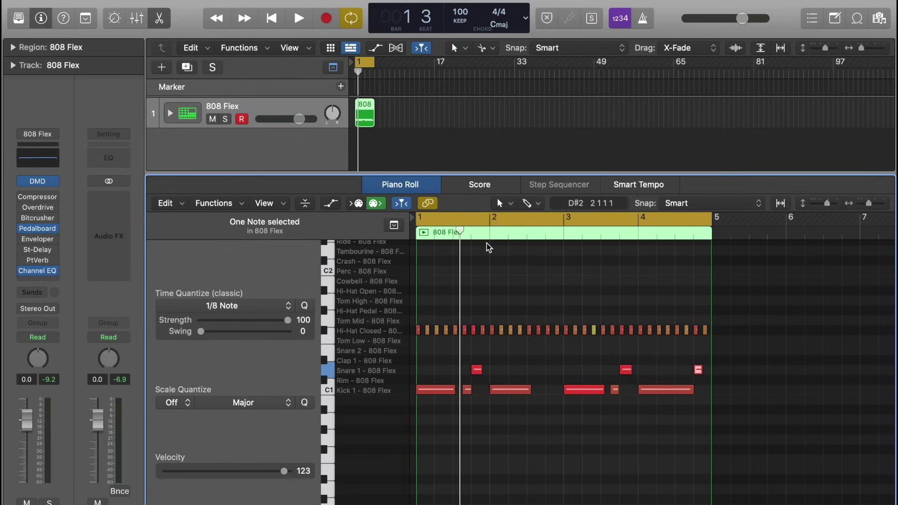
- Set the Piano Roll's left-click tool to Brush and Command-click tool to Pencil
click(499, 204)
click(498, 202)
click(499, 203)
click(531, 202)
click(532, 204)
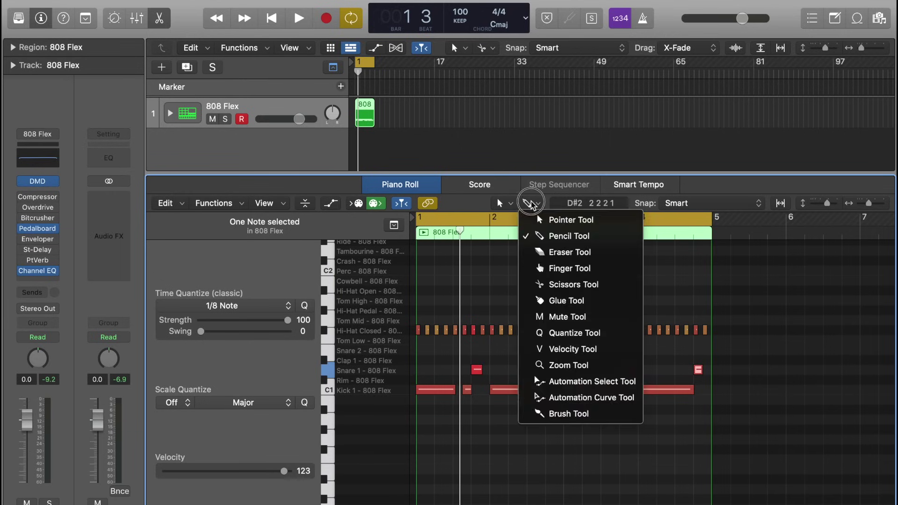
click(531, 204)
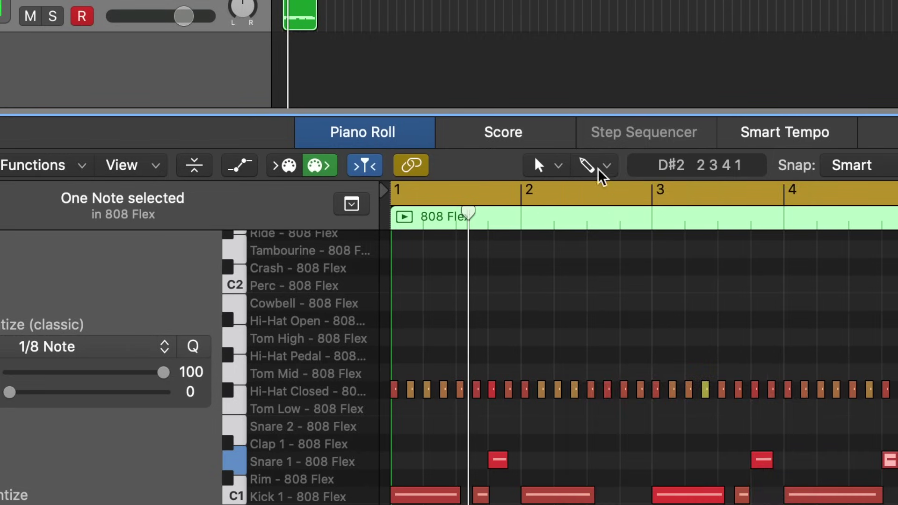
click(578, 172)
click(596, 175)
click(597, 178)
click(627, 336)
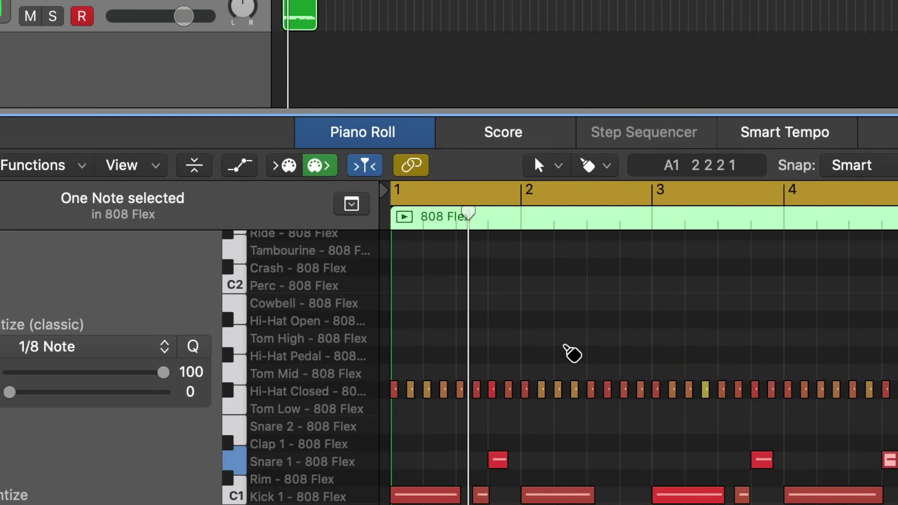
click(590, 166)
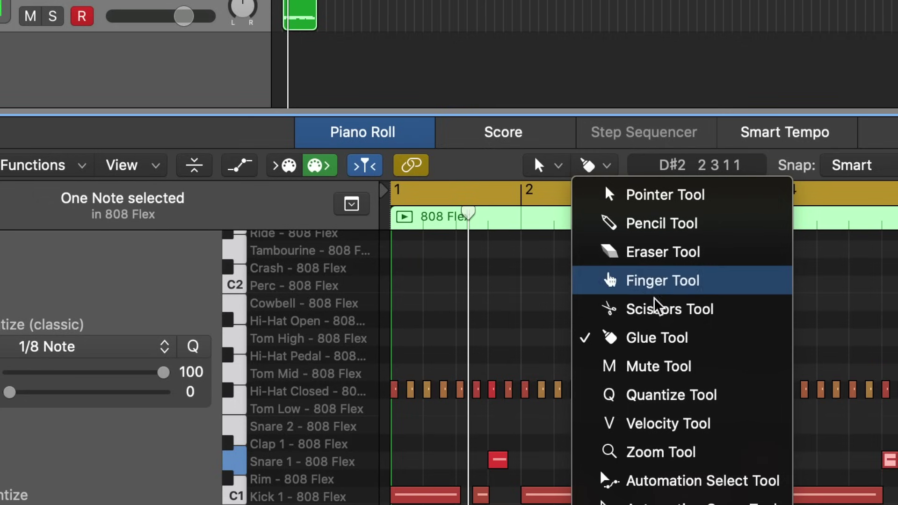
click(661, 225)
click(557, 168)
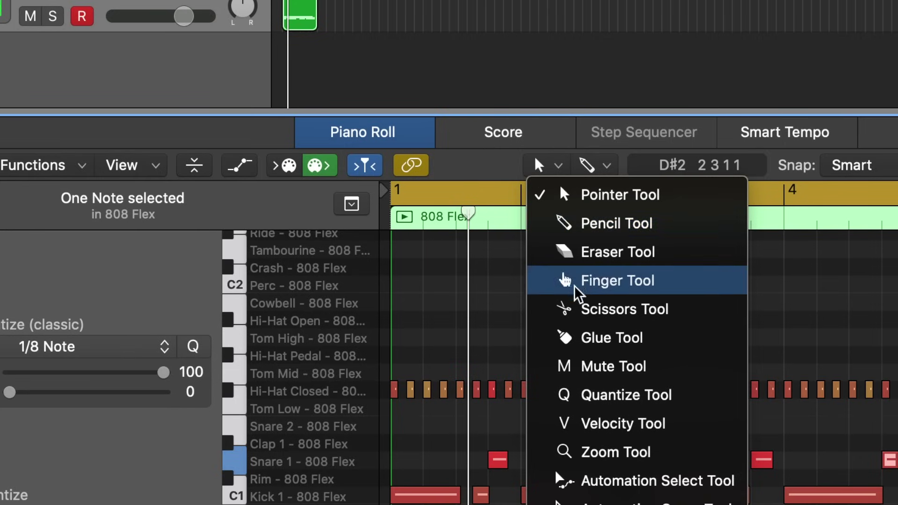
click(608, 504)
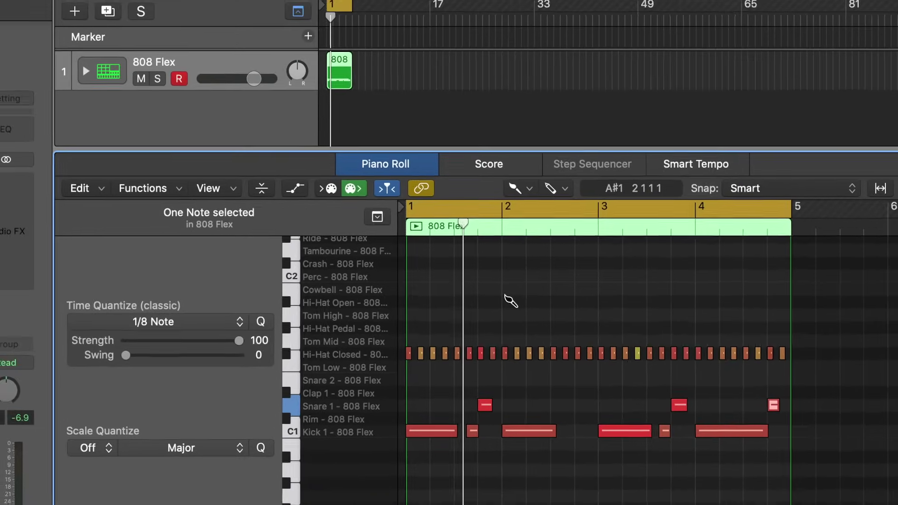
- Add Perc, Cowbell, Sub Kick, Ride and Crash hits across bars 1 to 3
click(435, 279)
click(485, 281)
scroll(476, 312, up, 3)
click(467, 273)
click(522, 293)
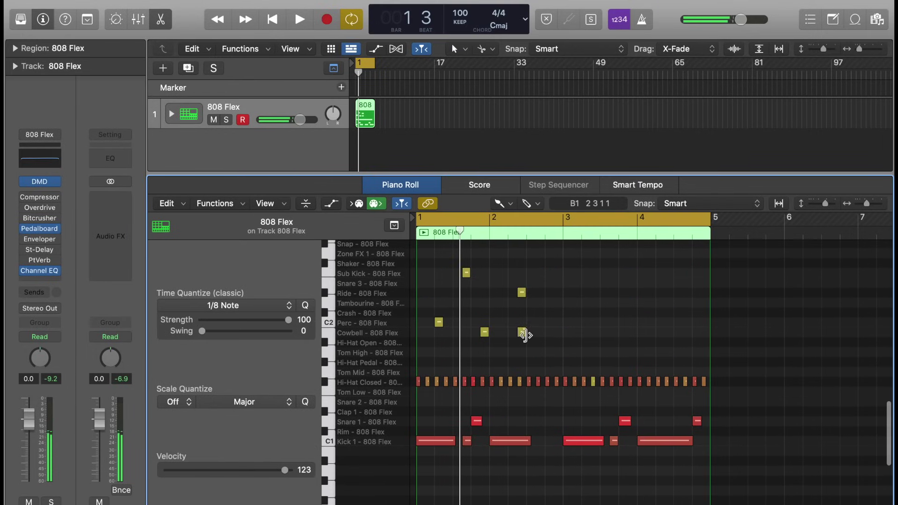
click(595, 332)
click(576, 292)
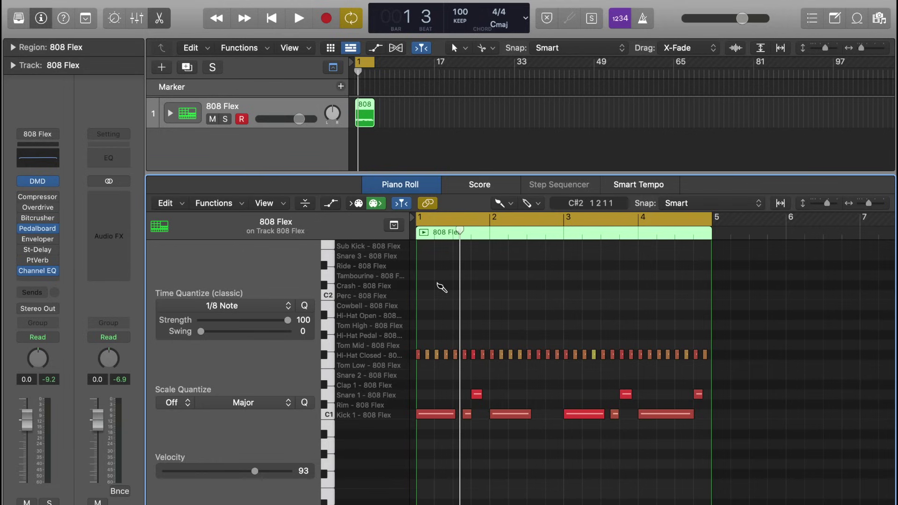
key(super+space)
key(Escape)
click(442, 284)
click(475, 285)
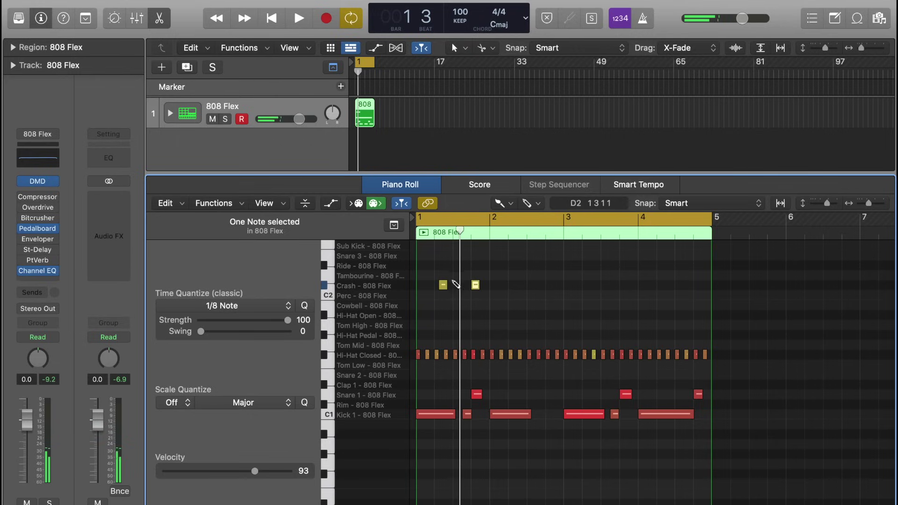
mouse_move(450, 305)
mouse_down()
mouse_move(571, 304)
mouse_move(481, 304)
mouse_move(494, 304)
mouse_up()
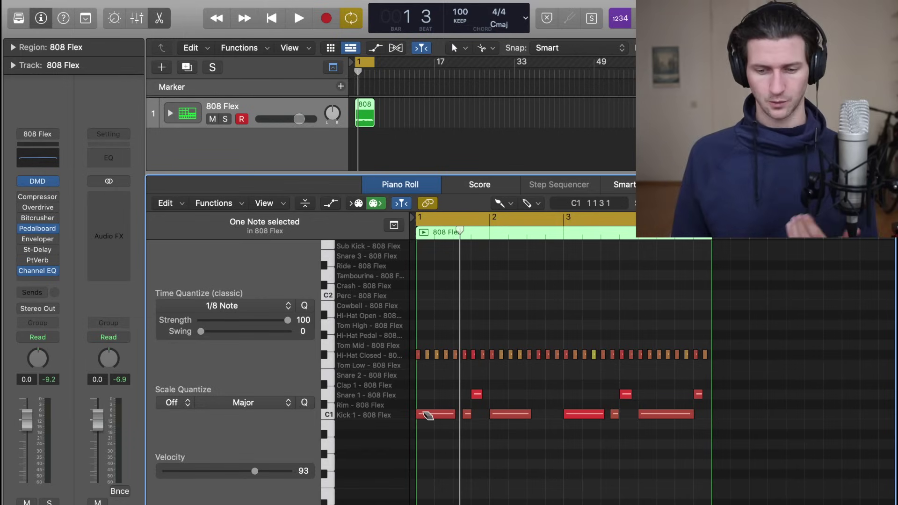
- Draw long Sub Kick notes in bars 2 and 4
mouse_move(427, 416)
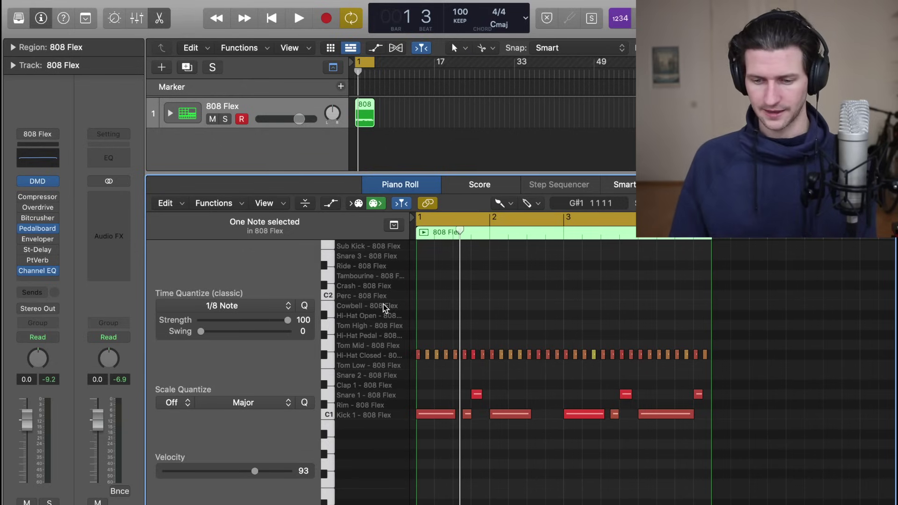
scroll(370, 306, up, 3)
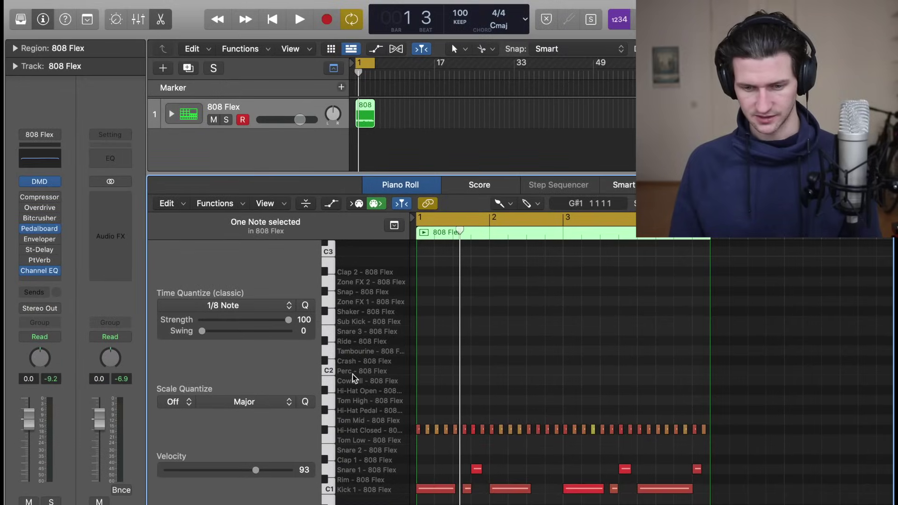
scroll(353, 378, down, 2)
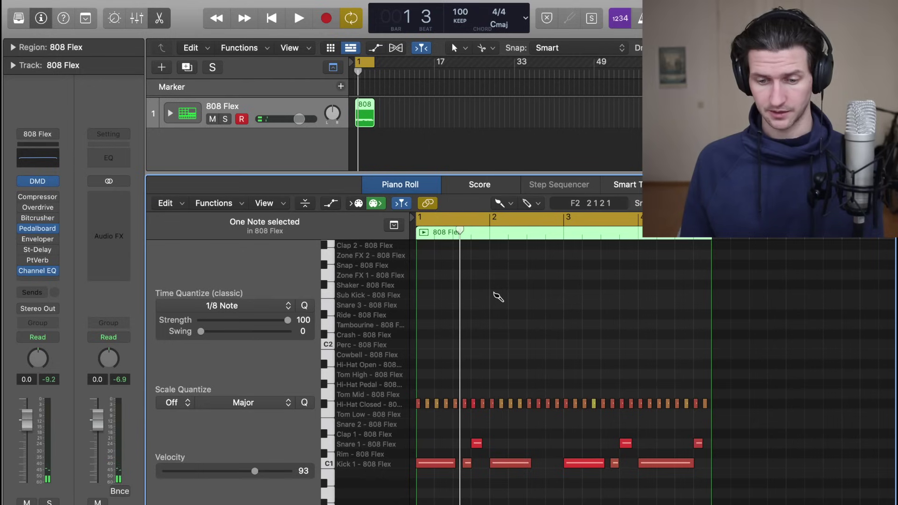
drag(490, 294, 562, 294)
mouse_move(641, 294)
mouse_down()
mouse_move(691, 293)
mouse_move(643, 304)
mouse_up()
- Add Clap 2 hits on beat 4 of bars 1 and 3, and set tempo to 110
key(space)
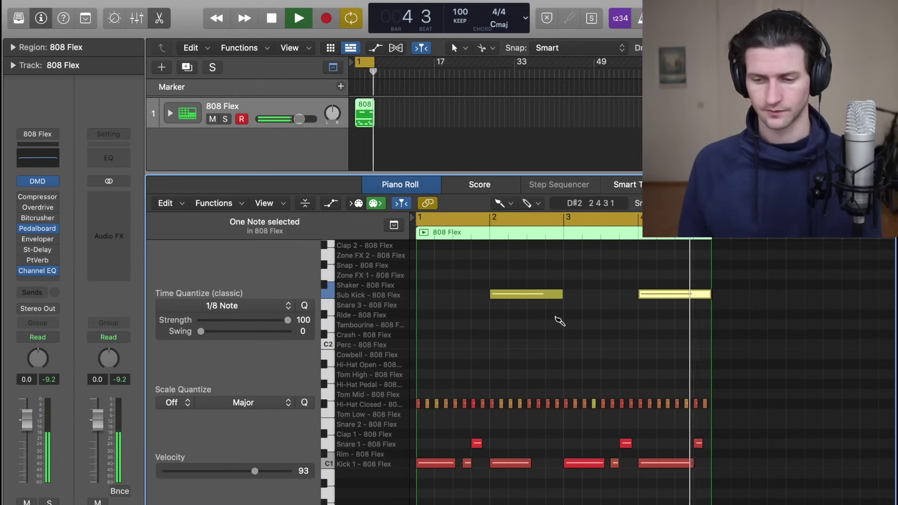
key(space)
click(378, 308)
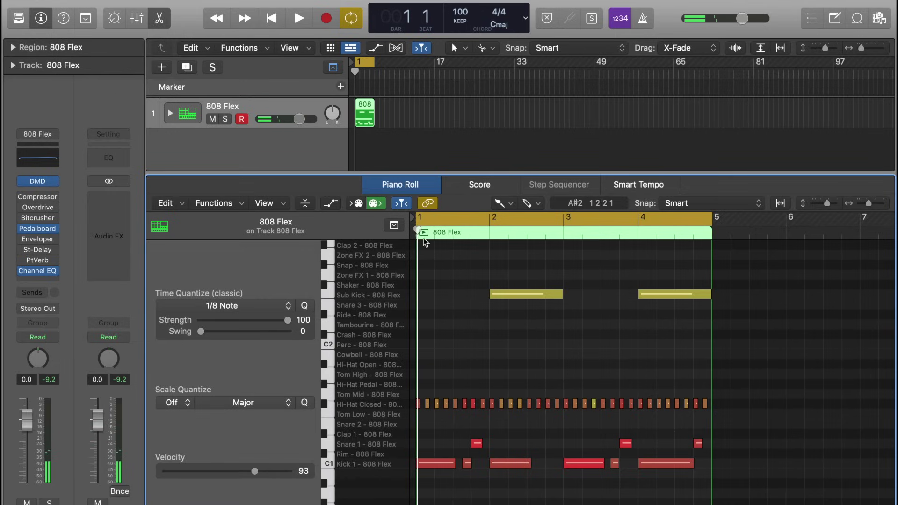
click(360, 437)
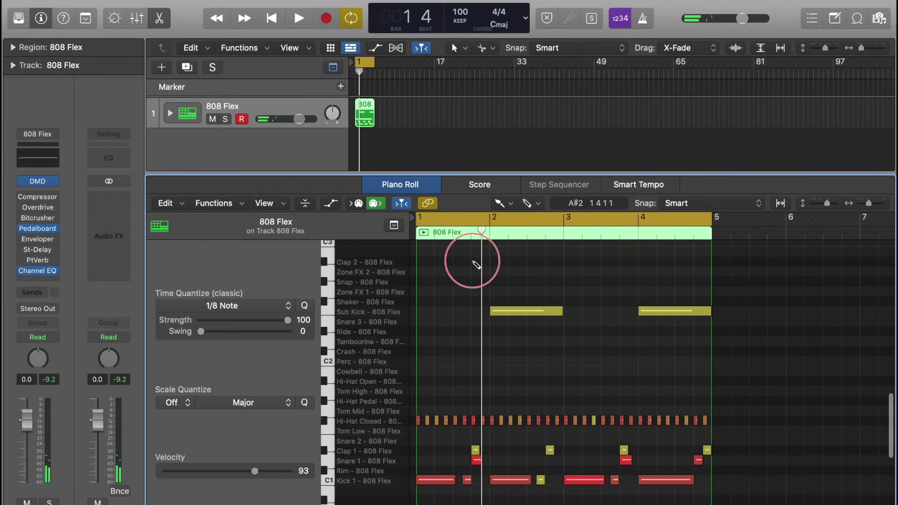
click(475, 262)
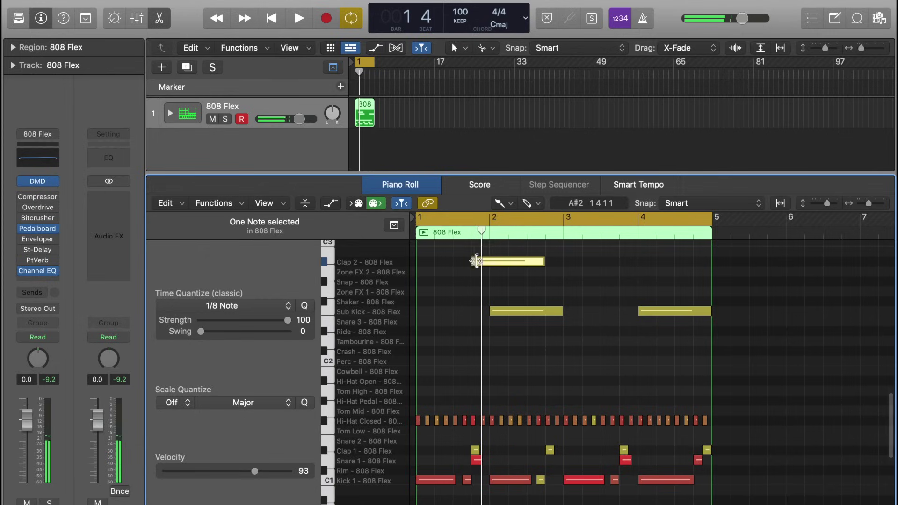
click(624, 262)
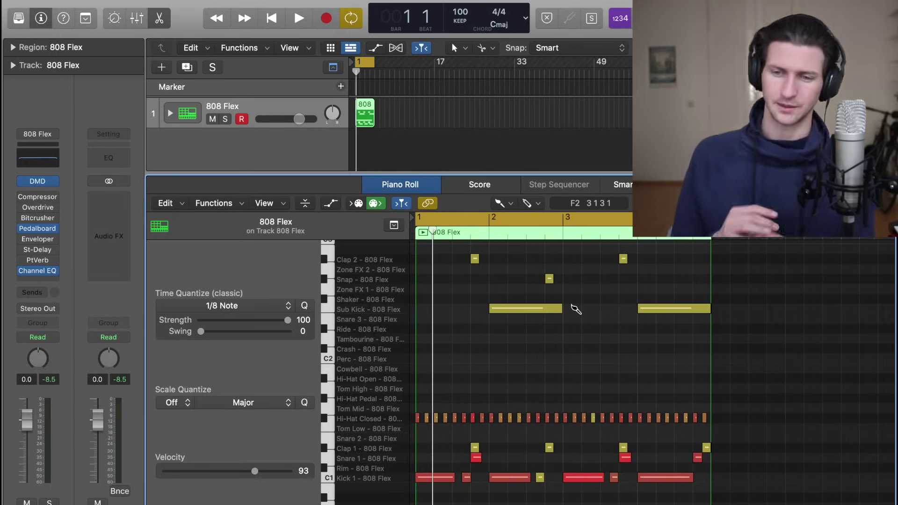
double_click(459, 14)
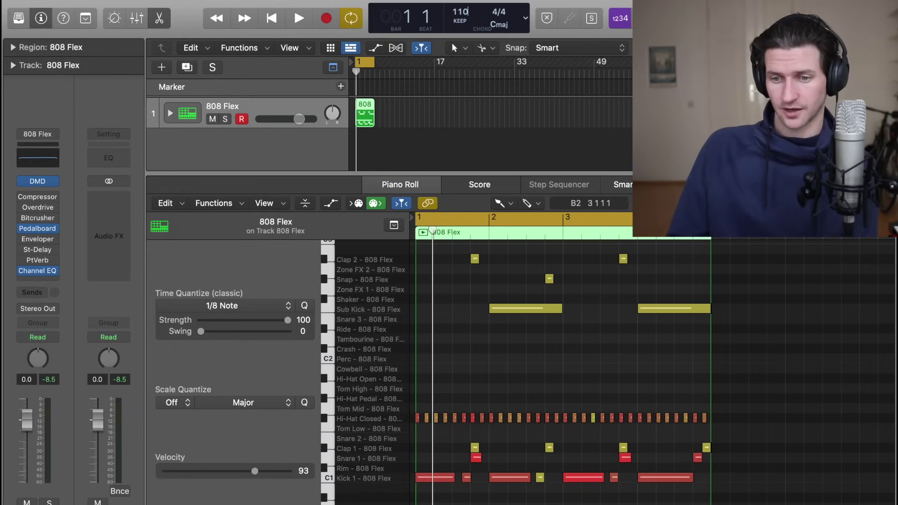
- Load the Analog Circuits kit from the Library and audition the pattern with it
click(26, 18)
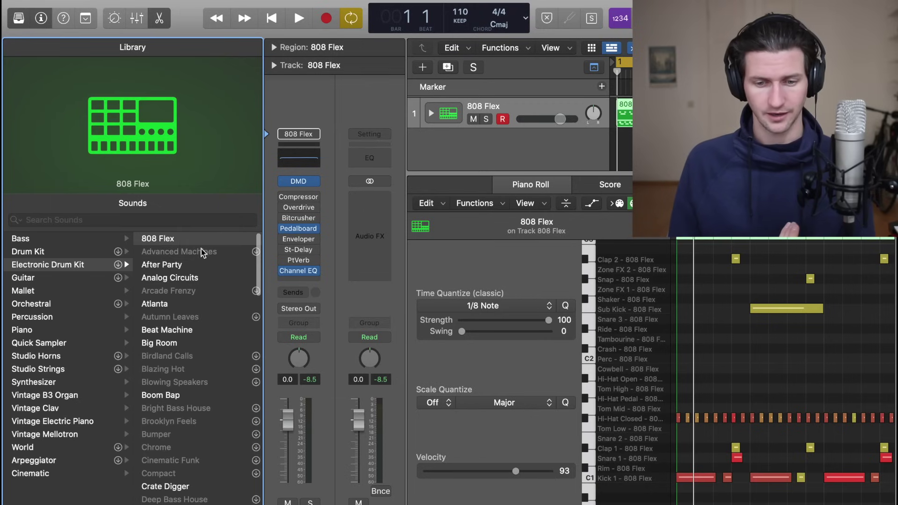
scroll(189, 250, down, 1)
click(189, 270)
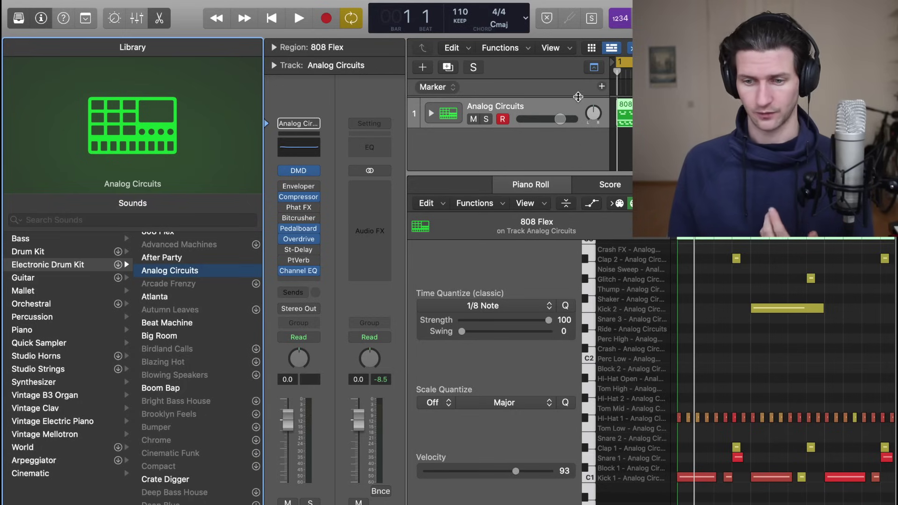
click(20, 19)
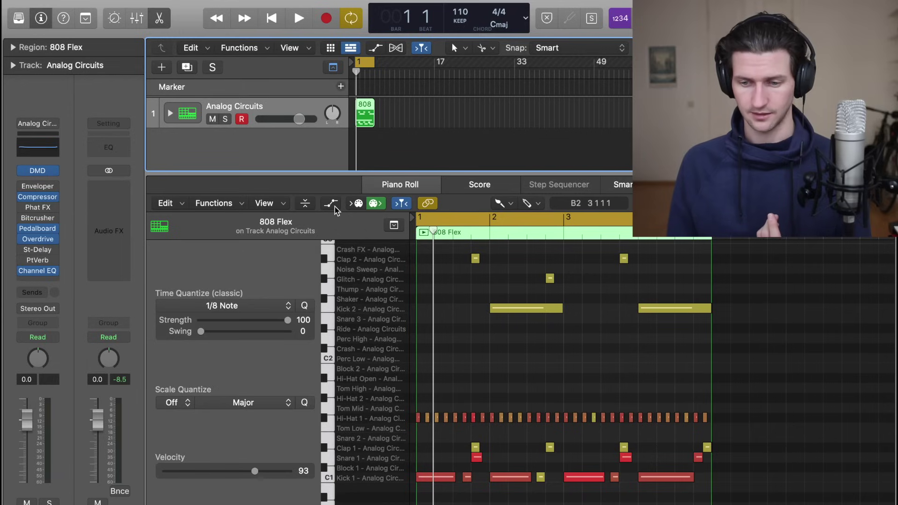
key(space)
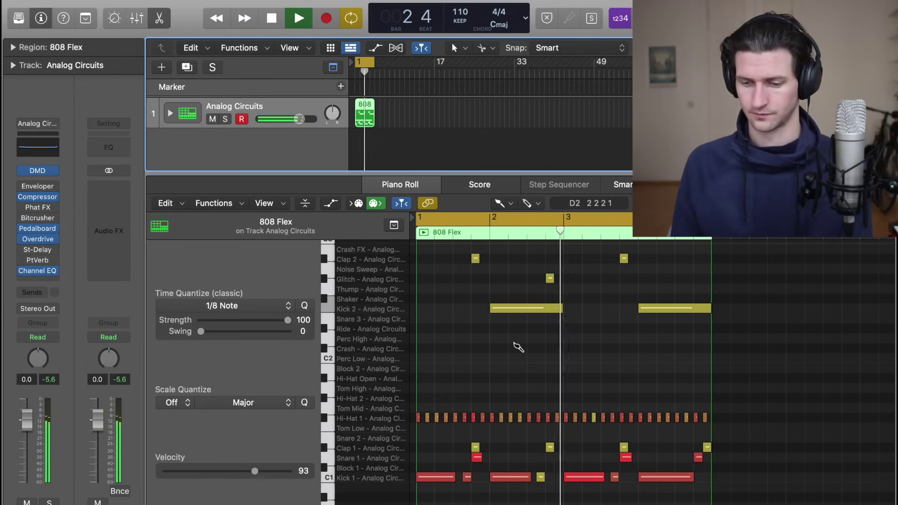
scroll(541, 361, up, 2)
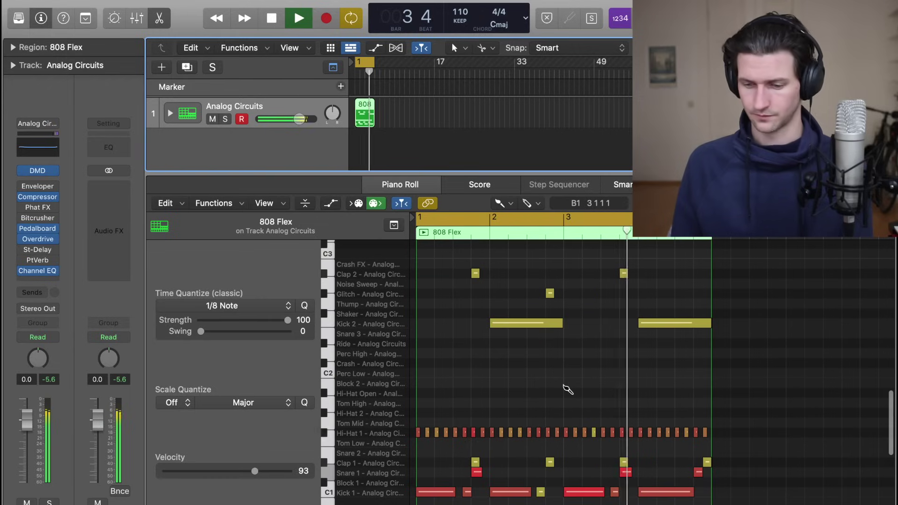
scroll(567, 389, up, 2)
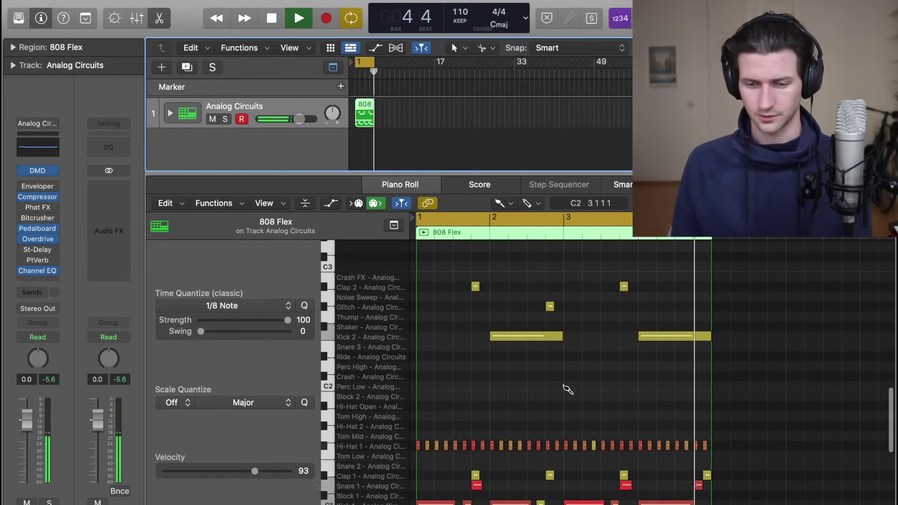
key(space)
- Try painting Thump and Shaker note runs, then undo the painted runs
click(420, 317)
click(423, 326)
drag(423, 326, 666, 336)
mouse_move(607, 332)
mouse_down()
mouse_move(701, 325)
mouse_move(709, 333)
mouse_up()
key(super+z)
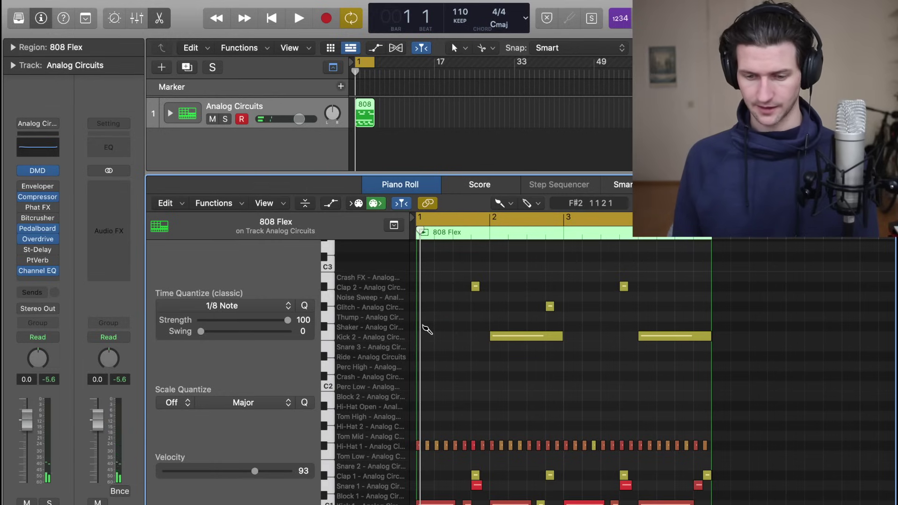
- Paint Shaker notes through all four bars of the region and play the beat back
mouse_move(410, 325)
mouse_down()
mouse_move(585, 318)
mouse_move(564, 327)
mouse_up()
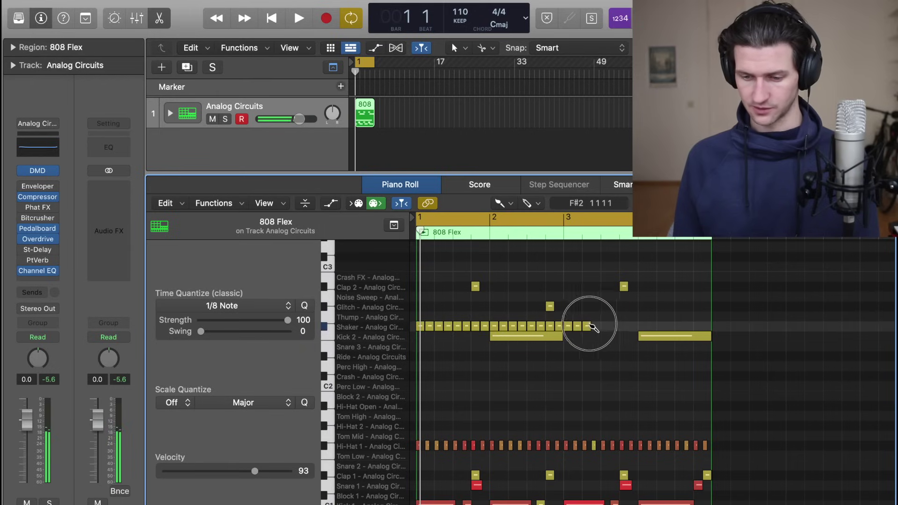
drag(706, 326, 707, 326)
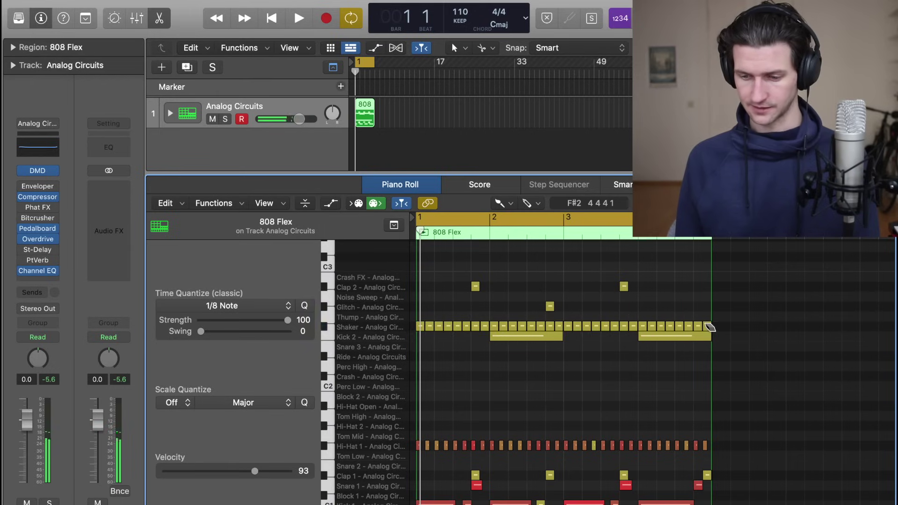
key(space)
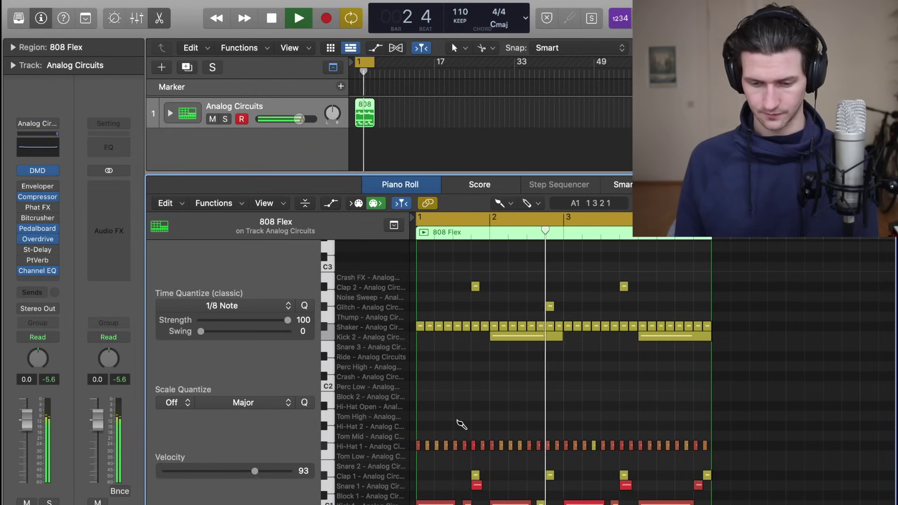
key(space)
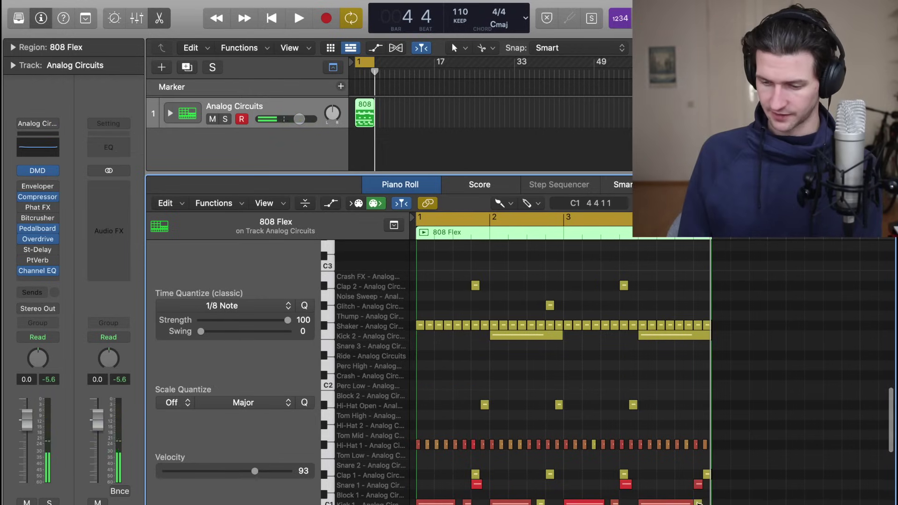
key(space)
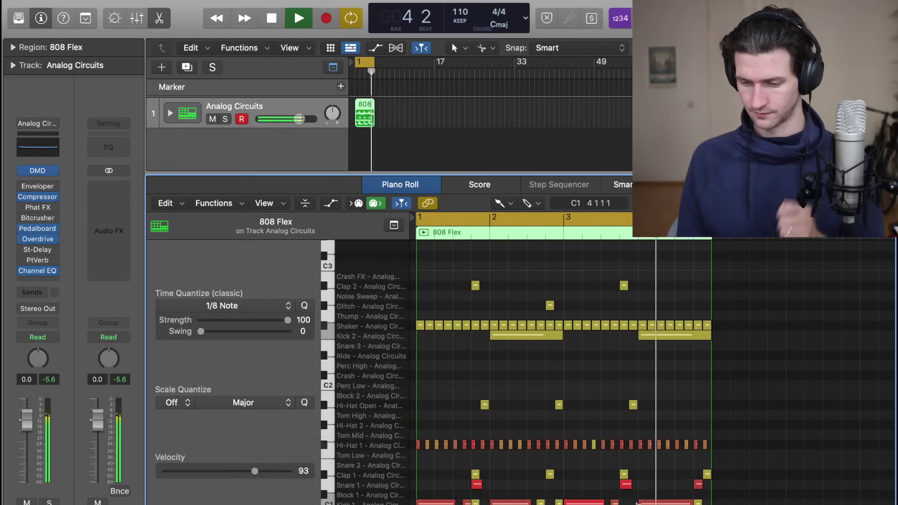
scroll(635, 503, down, 1)
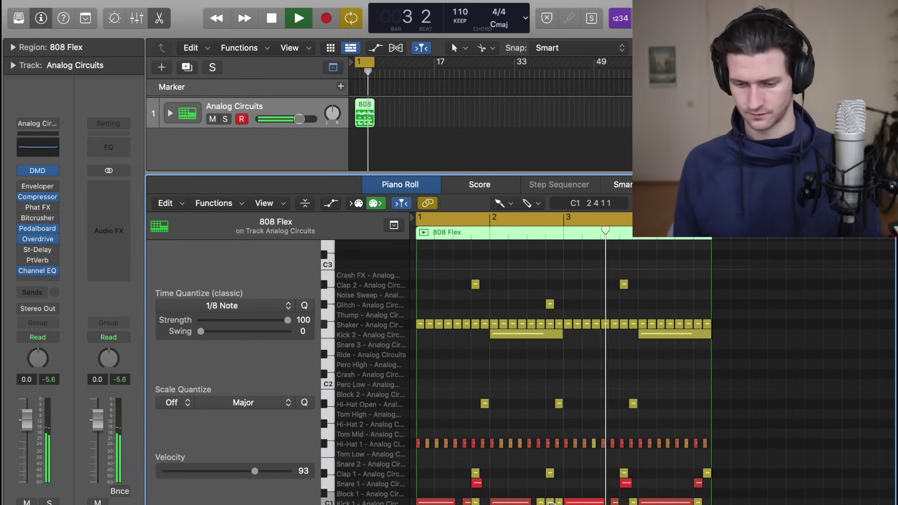
key(space)
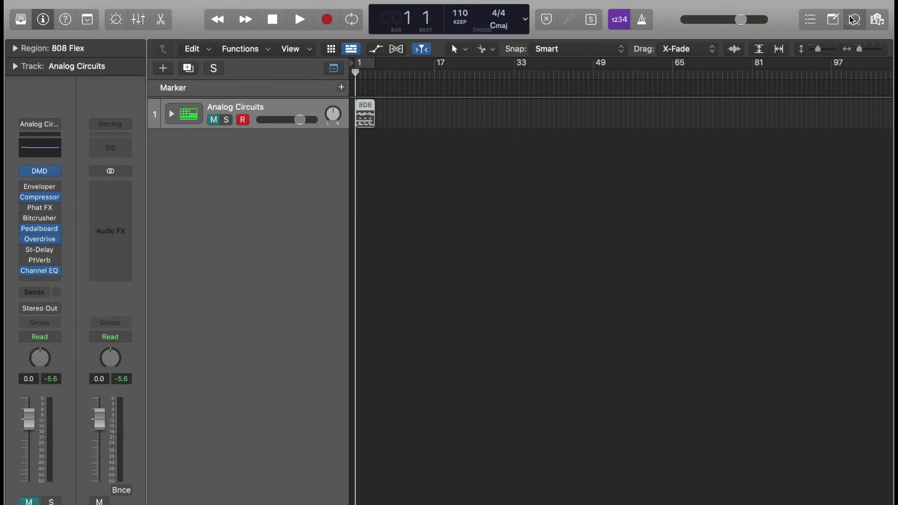
- Open the Apple Loops browser filtered to All Drums and Kits
click(851, 19)
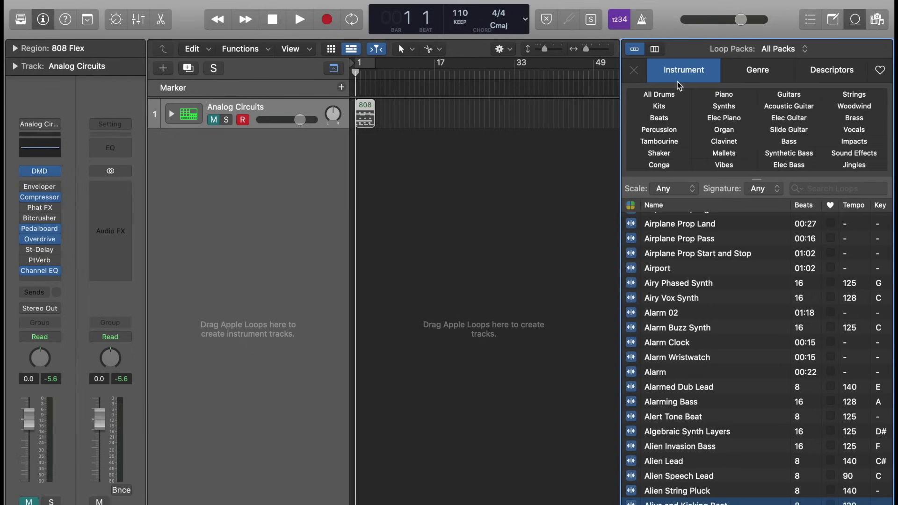
click(667, 107)
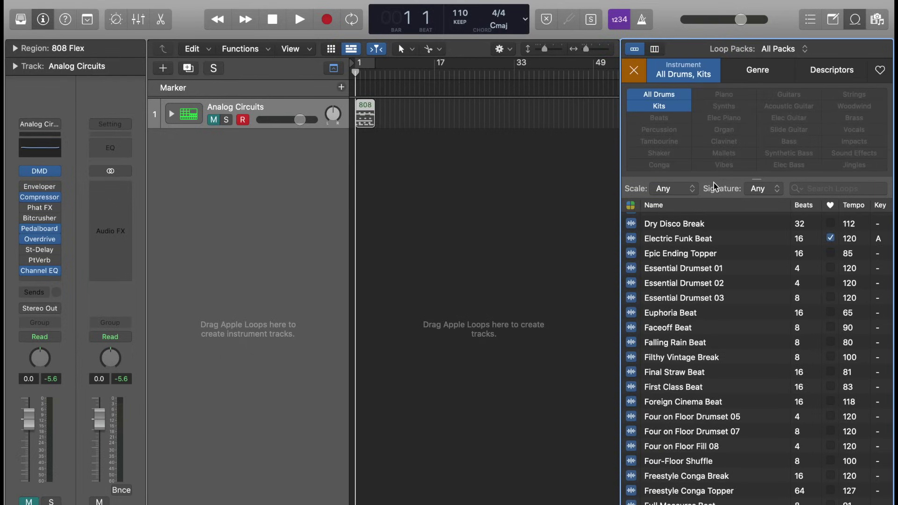
scroll(698, 296, down, 15)
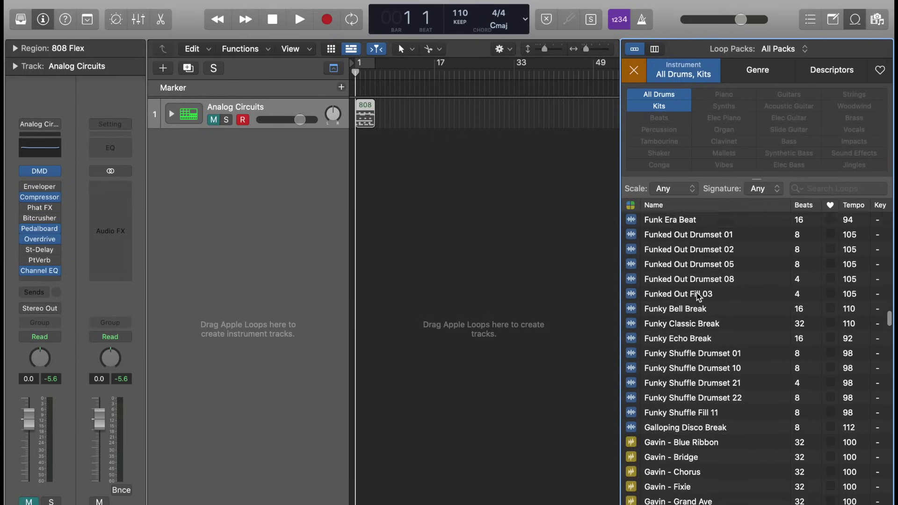
scroll(698, 296, up, 4)
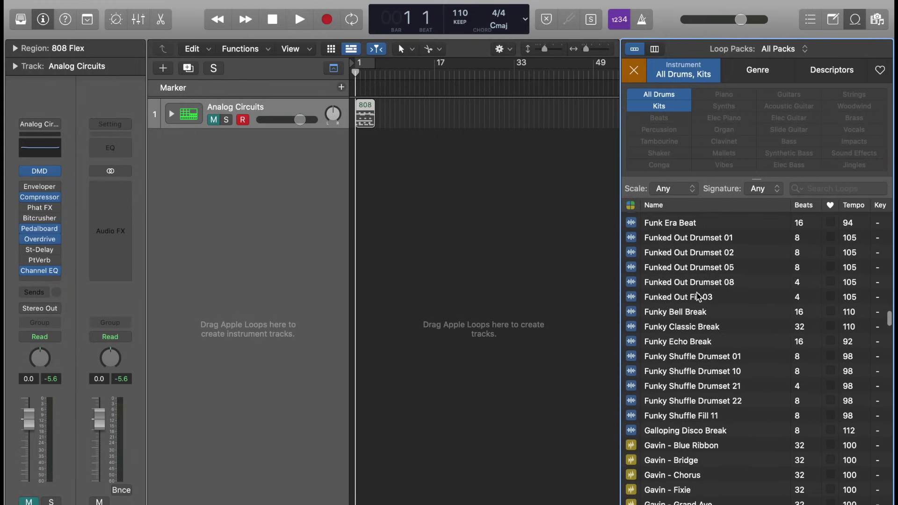
scroll(698, 295, down, 6)
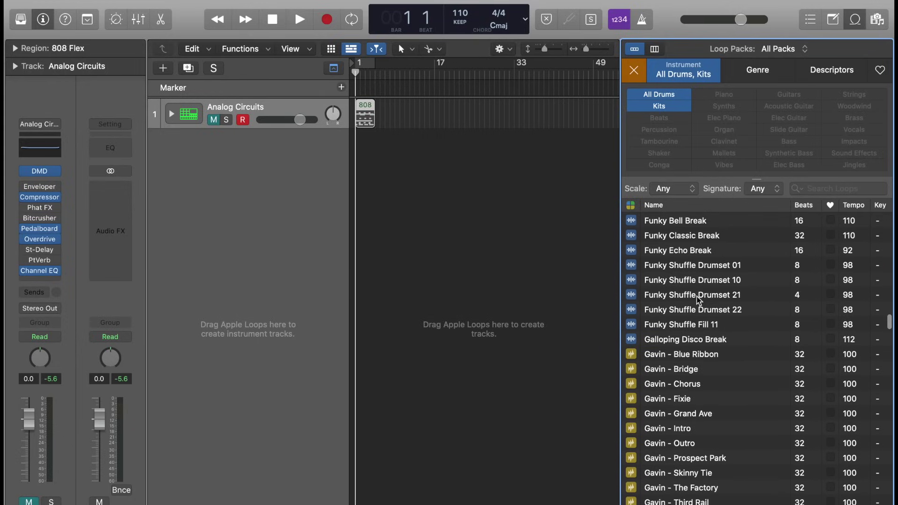
scroll(698, 299, down, 15)
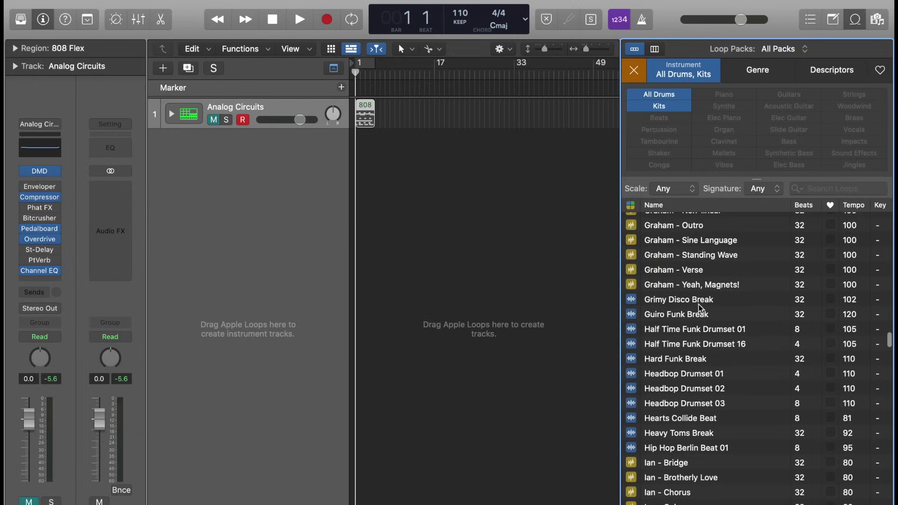
scroll(698, 305, down, 6)
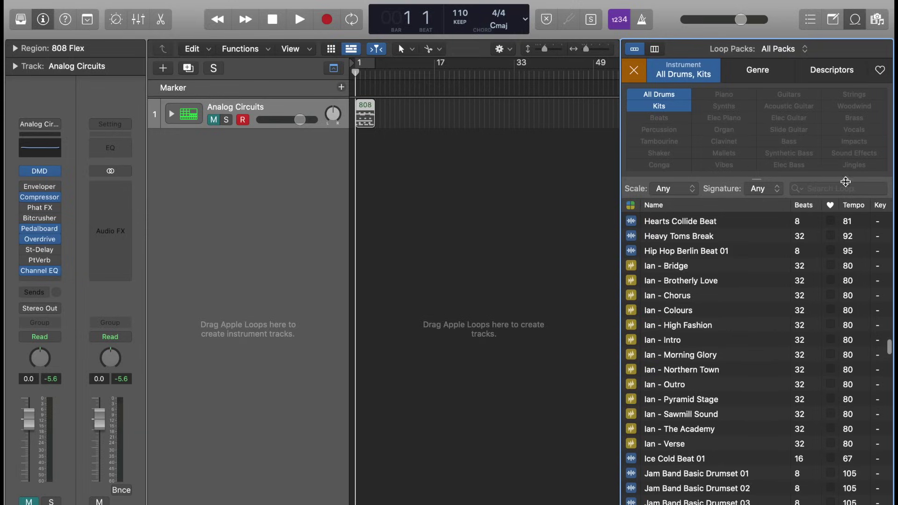
- Search the loops for 'back beat' and preview Throwback Funk Beat 01
key(BackSpace)
key(BackSpace)
text(t)
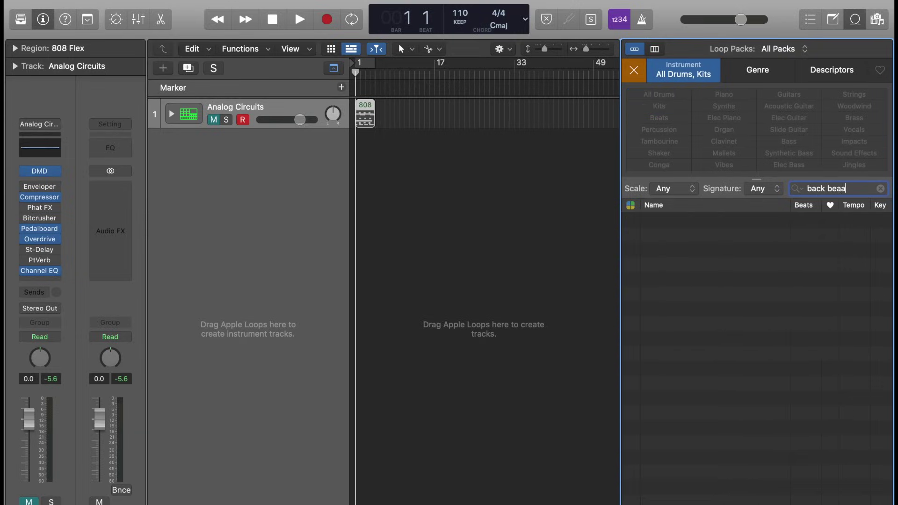
click(725, 236)
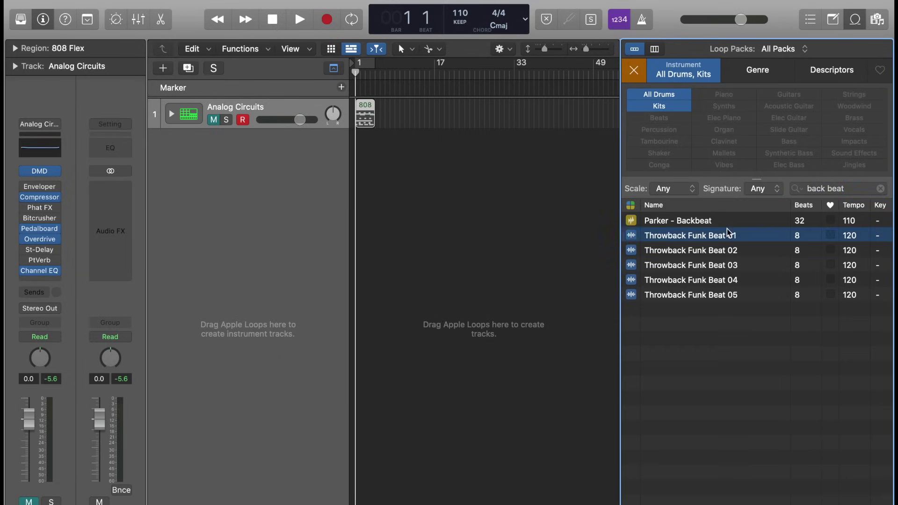
key(XF86AudioLowerVolume)
key(XF86AudioLowerVolume)
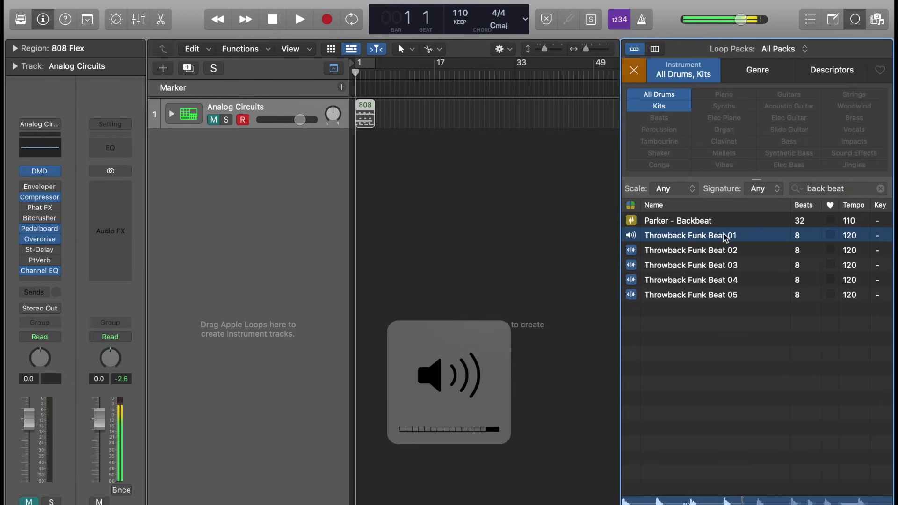
- Add Throwback Funk Beat 01 as a new track at bar 1 and play it with the drums
drag(725, 236, 411, 179)
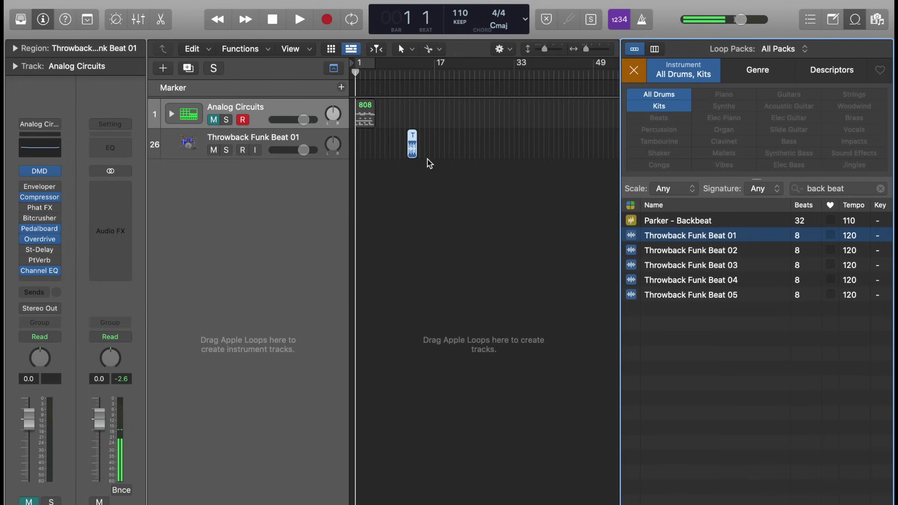
key(super+Right)
key(super+Right)
drag(470, 146, 365, 145)
key(space)
key(super+Right)
key(super+Right)
key(super+Right)
key(super+Right)
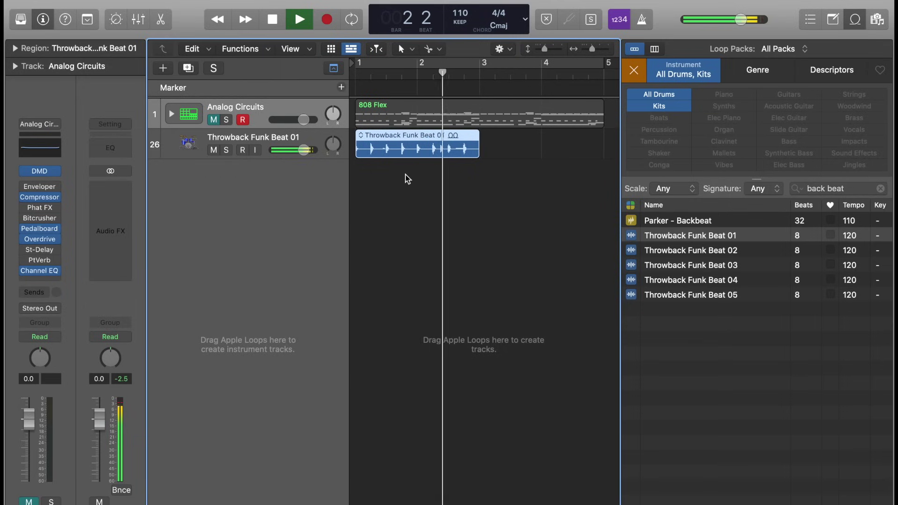
key(space)
key(super+Left)
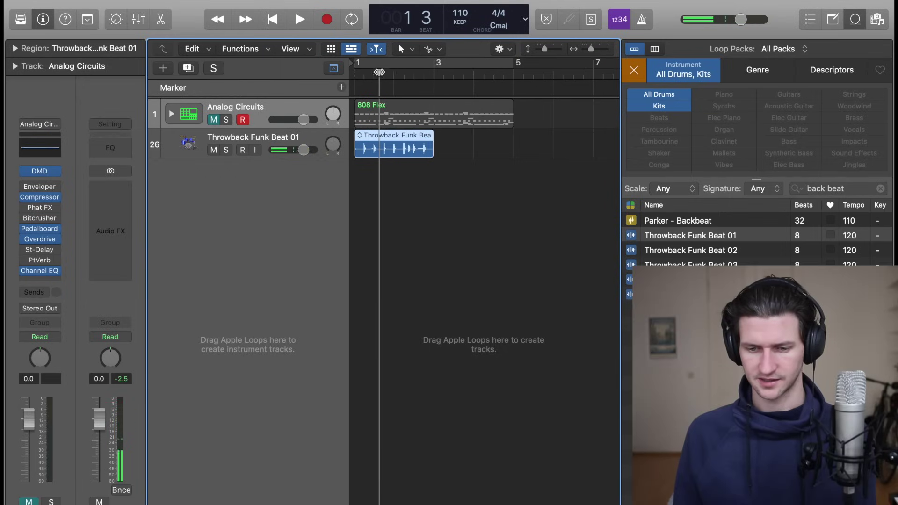
key(space)
key(super+Right)
key(super+Right)
key(super+Right)
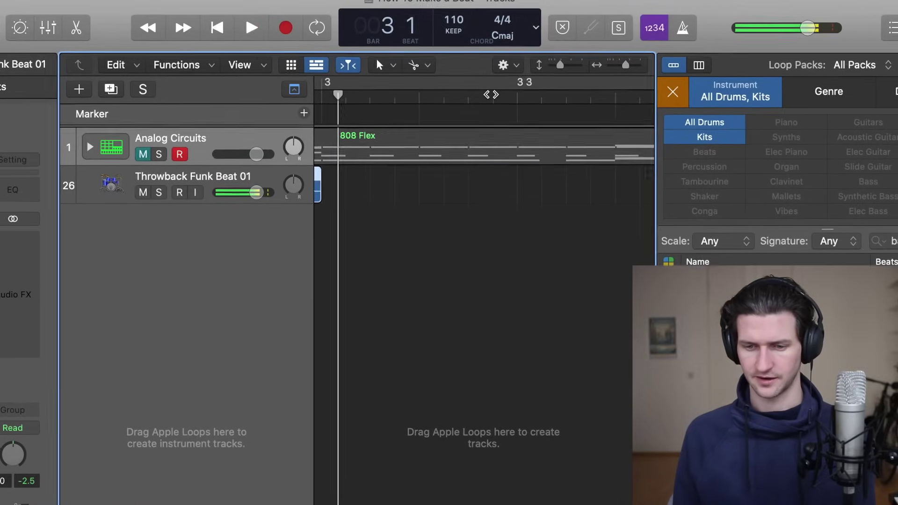
drag(494, 87, 516, 88)
scroll(515, 98, right, 3)
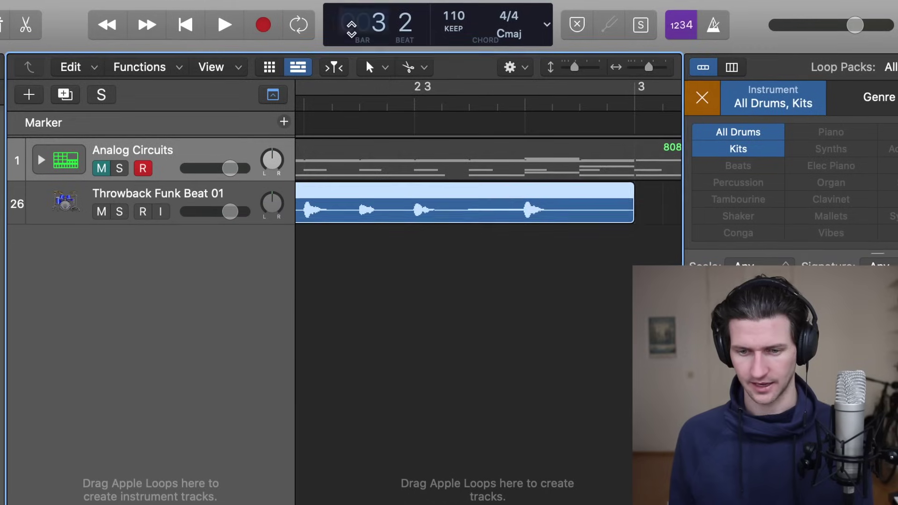
- Split the drum loop at 2 4 1 1 and move the split-off hit to bar 1 on new track Audio 2
click(384, 70)
click(386, 67)
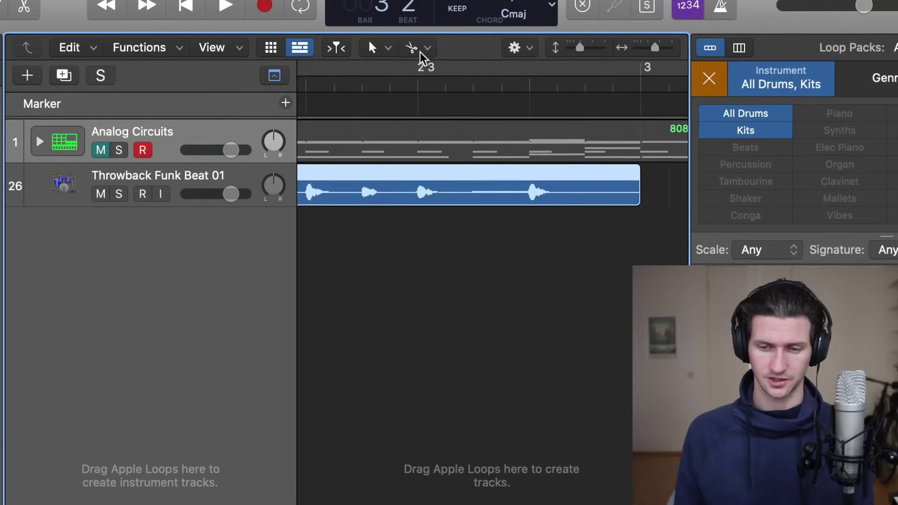
click(533, 189)
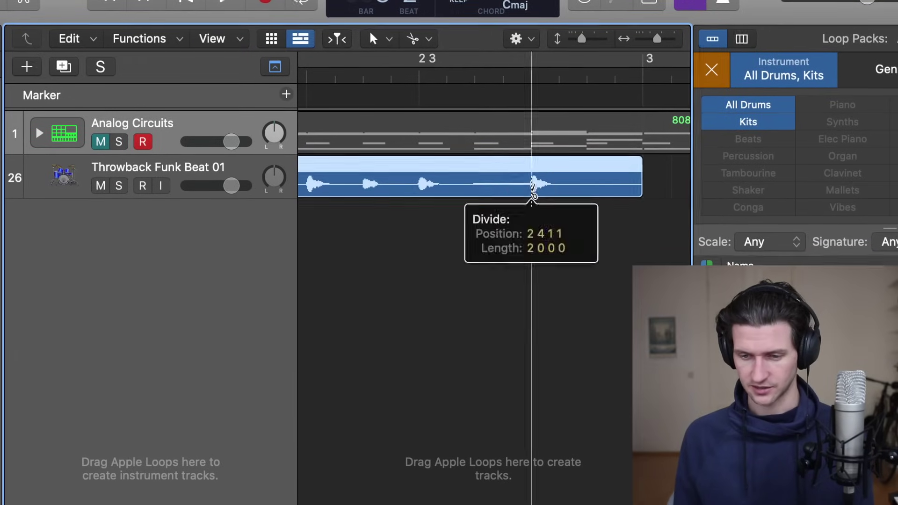
drag(559, 161, 561, 200)
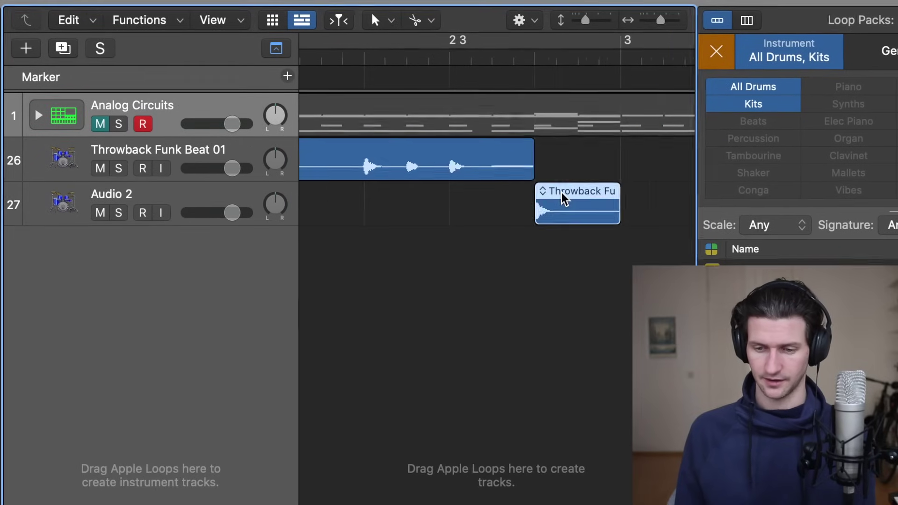
key(super+f)
key(Return)
key(semicolon)
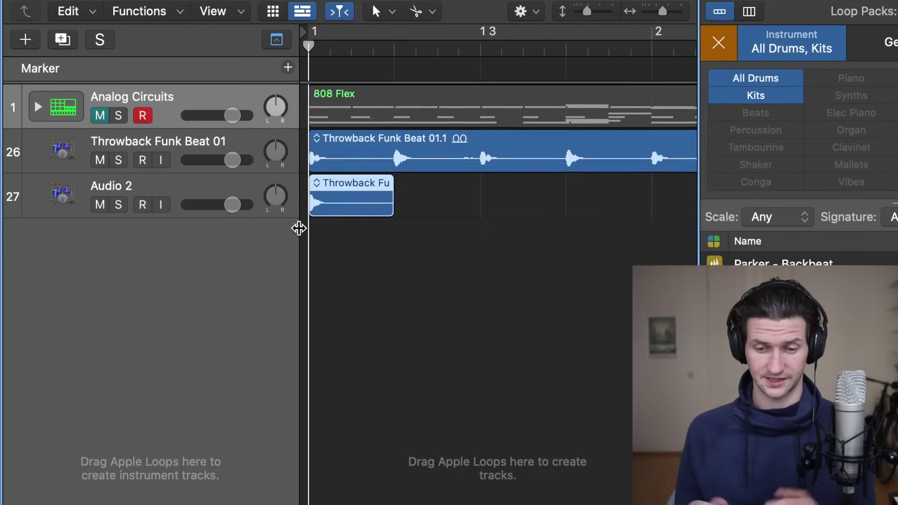
- Solo Audio 2, audition the hit, and set a loop range over it
click(118, 201)
key(space)
key(space)
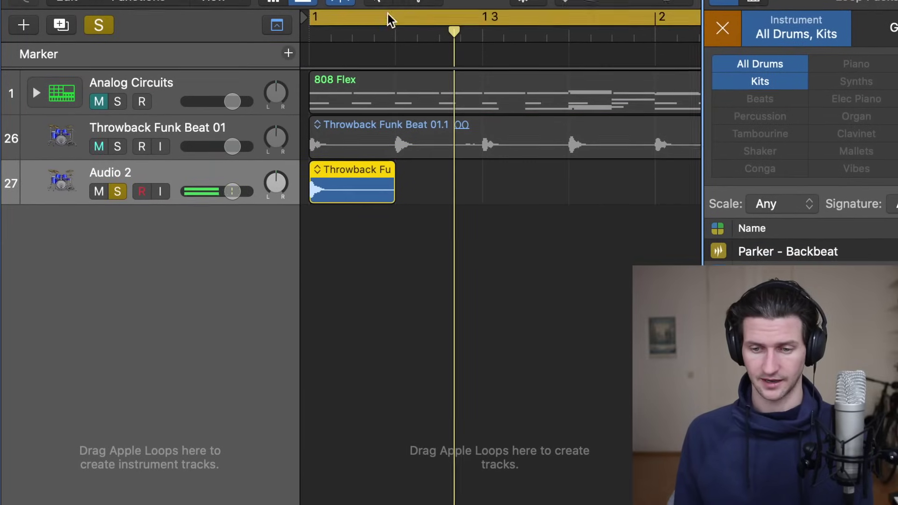
click(379, 21)
click(371, 22)
drag(371, 22, 395, 12)
key(space)
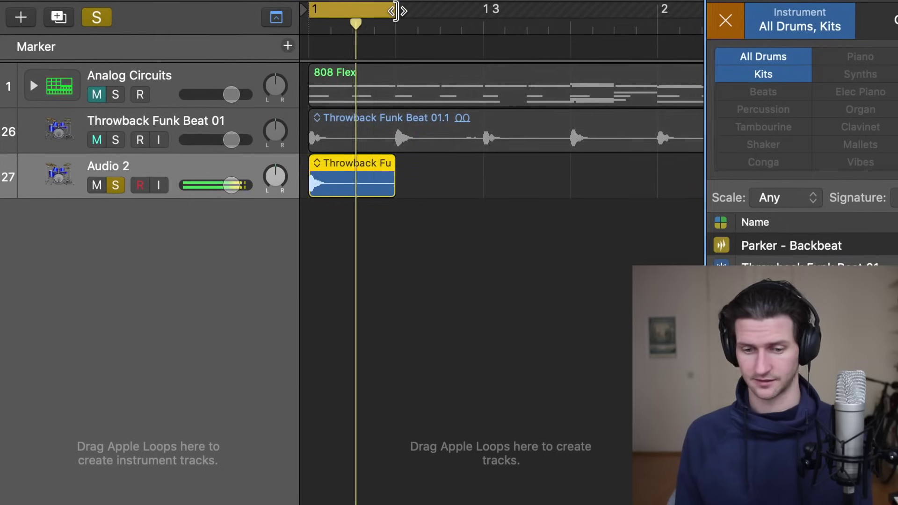
- Delete the extra Throwback Funk Beat 01 track along with its regions
scroll(378, 75, down, 5)
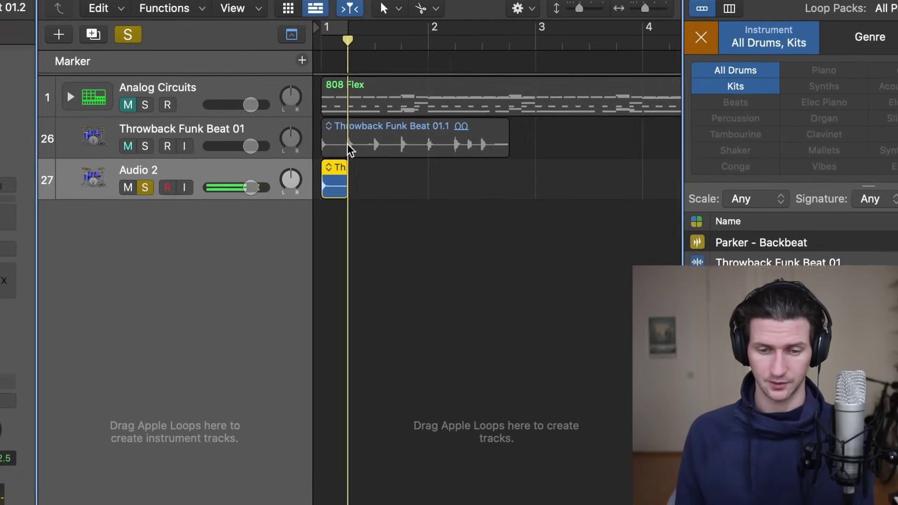
click(182, 140)
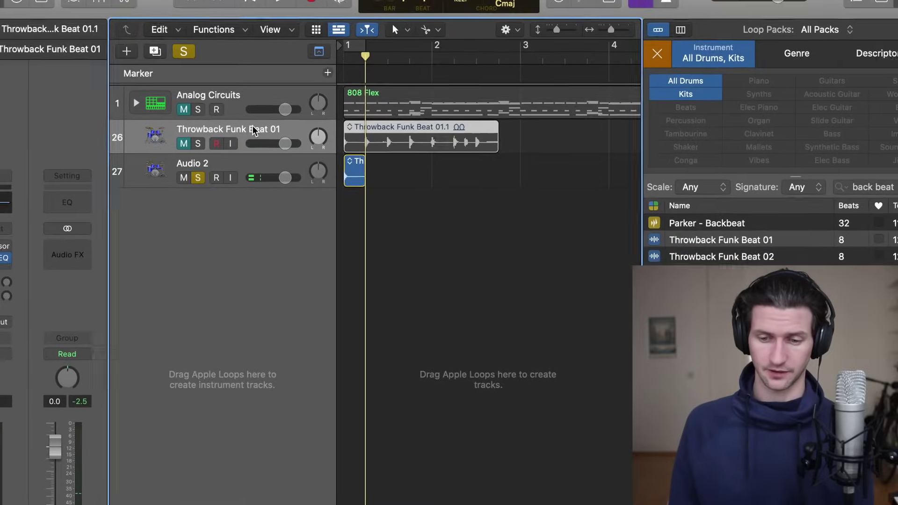
key(super+BackSpace)
key(Return)
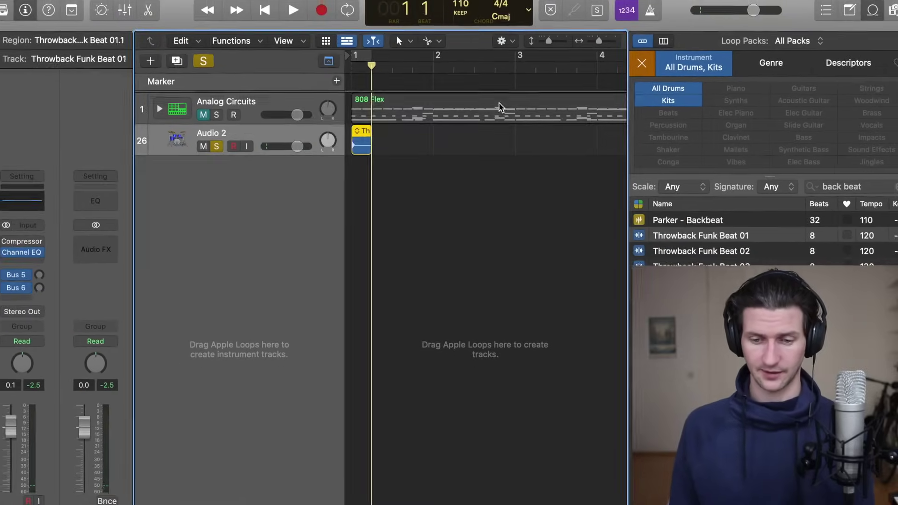
- Unsolo the tracks and play the project back from bar 1
click(253, 111)
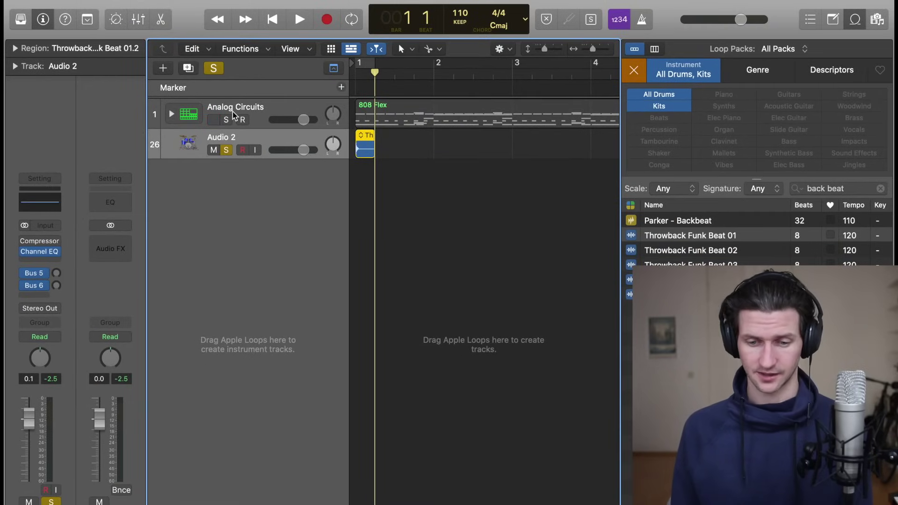
key(e)
click(226, 120)
click(226, 121)
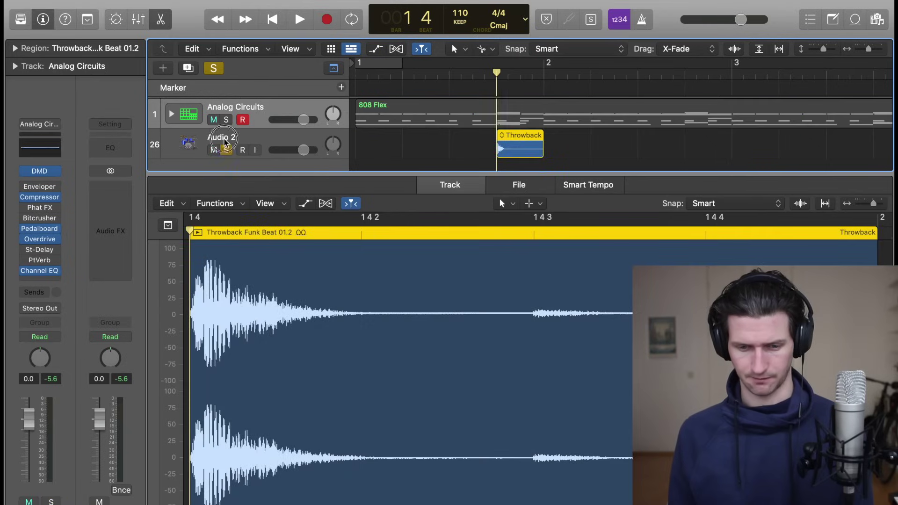
key(space)
key(z)
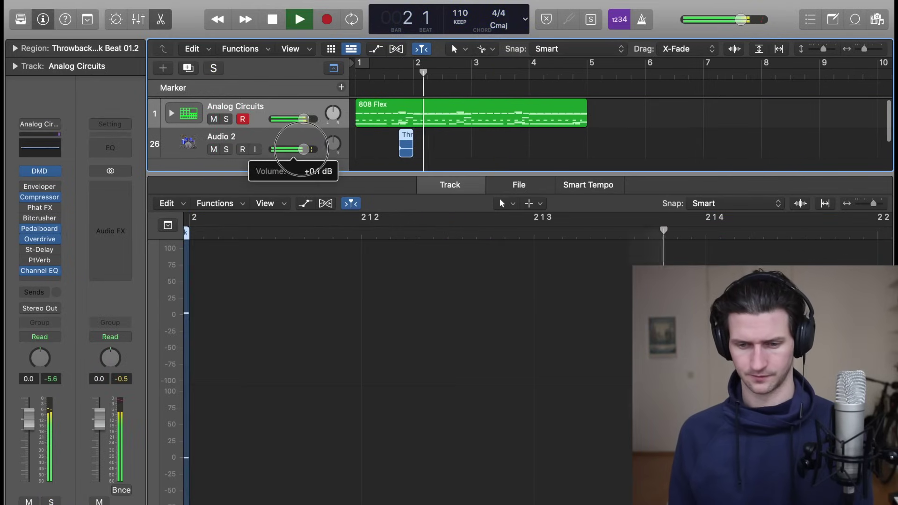
key(space)
- Move the Throwback hit to just before bar 3 and copy it to just before bar 4
drag(405, 149, 450, 134)
key(z)
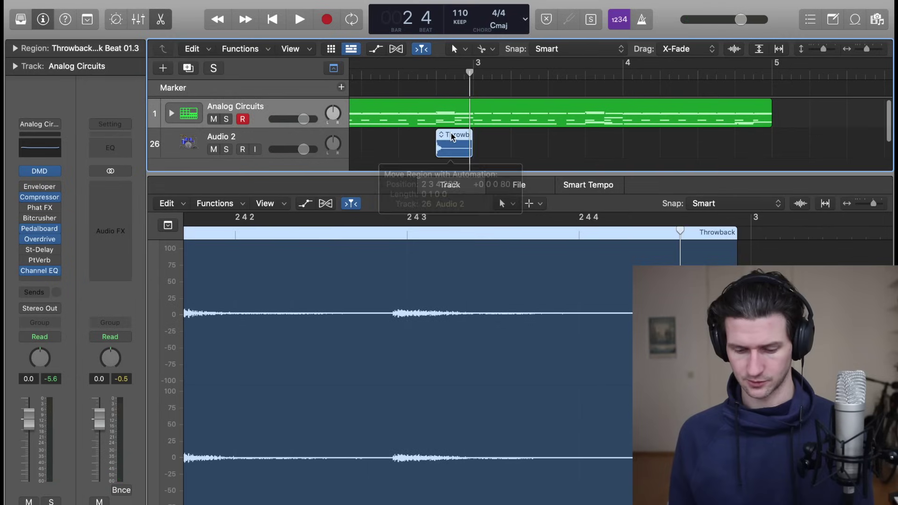
click(581, 74)
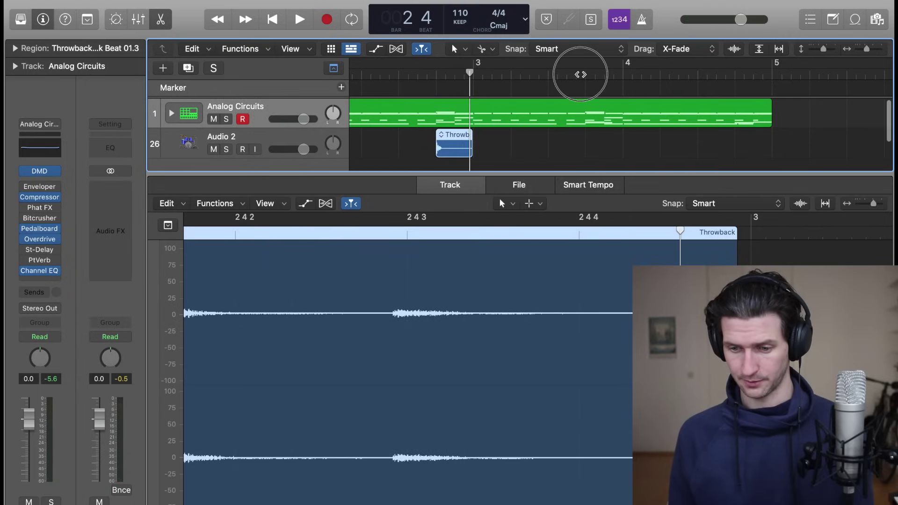
key(super+v)
drag(599, 112, 599, 137)
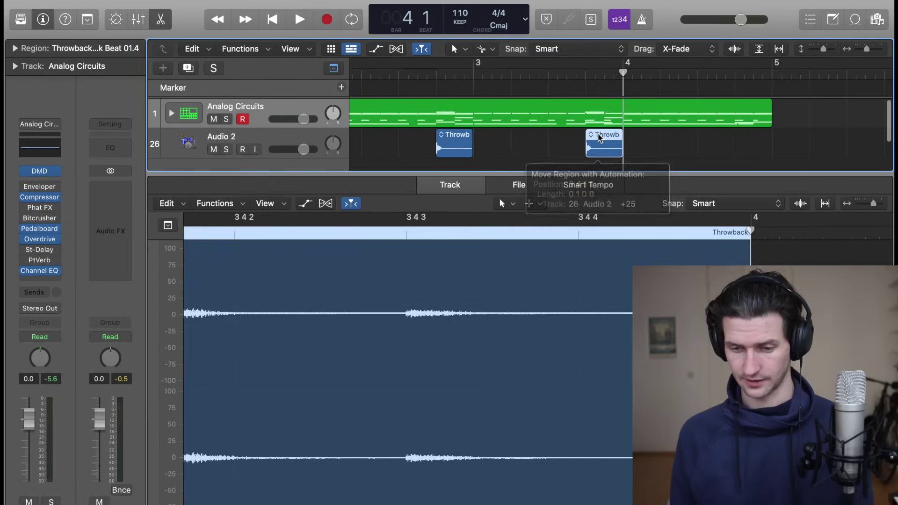
- Play from bar 1 and lower the Audio 2 volume slightly
key(z)
key(Return)
key(space)
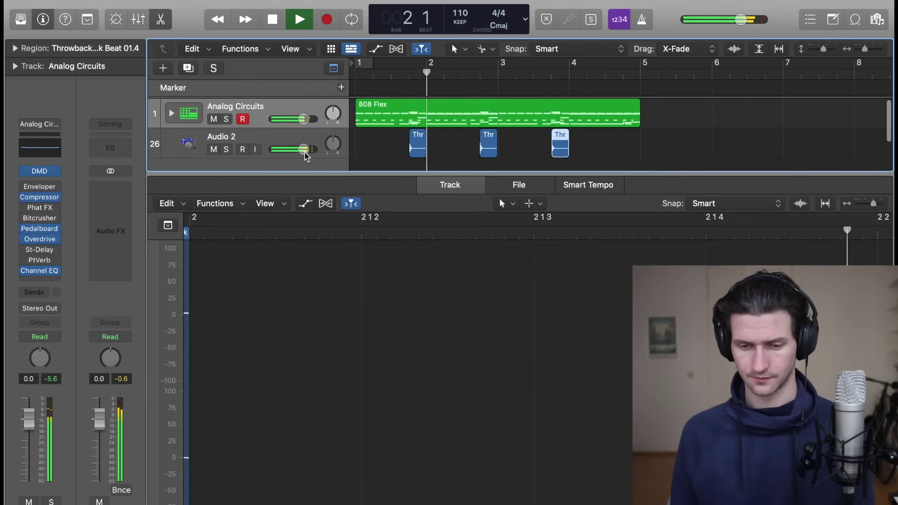
drag(294, 149, 292, 150)
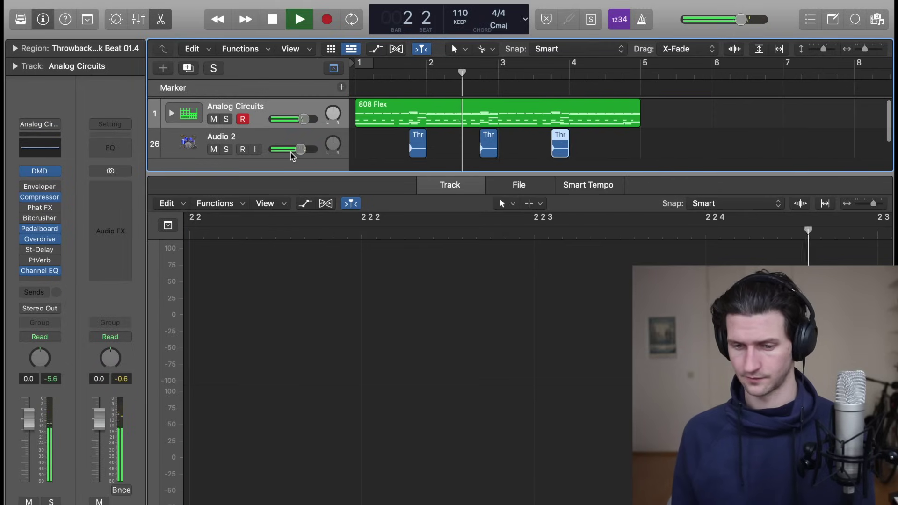
key(space)
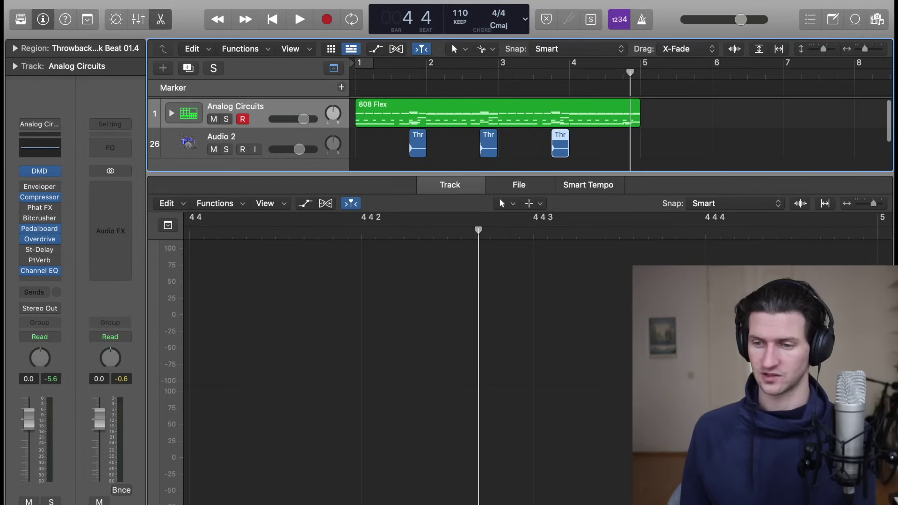
click(857, 22)
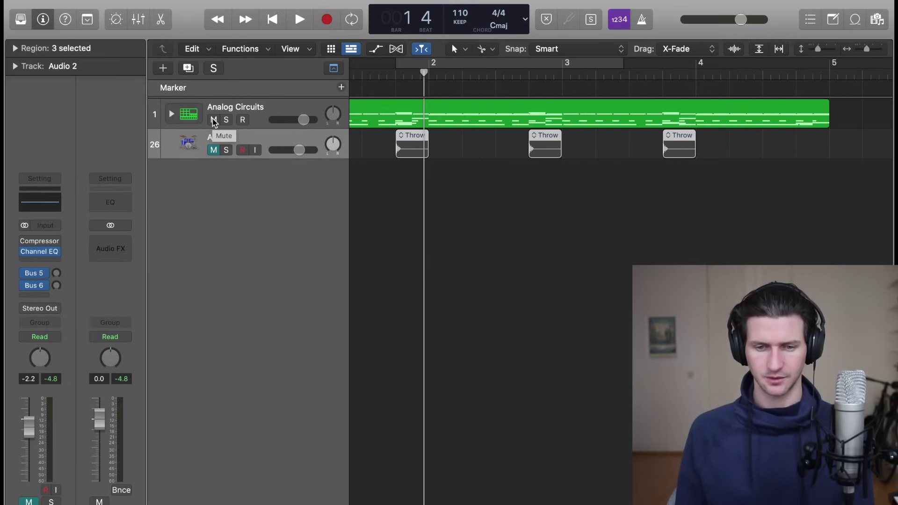
- Mute Analog Circuits and filter the Loop Browser to All Drums, Kits
click(214, 121)
click(855, 19)
click(682, 72)
click(678, 76)
click(667, 95)
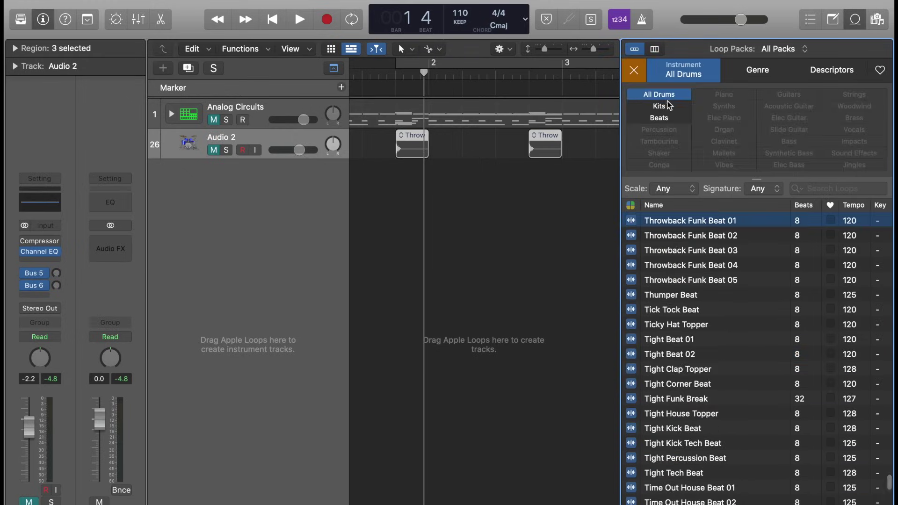
click(660, 106)
- Preview Throwback Funk Beat 05 and scroll down to the Zak drummer loops
click(702, 280)
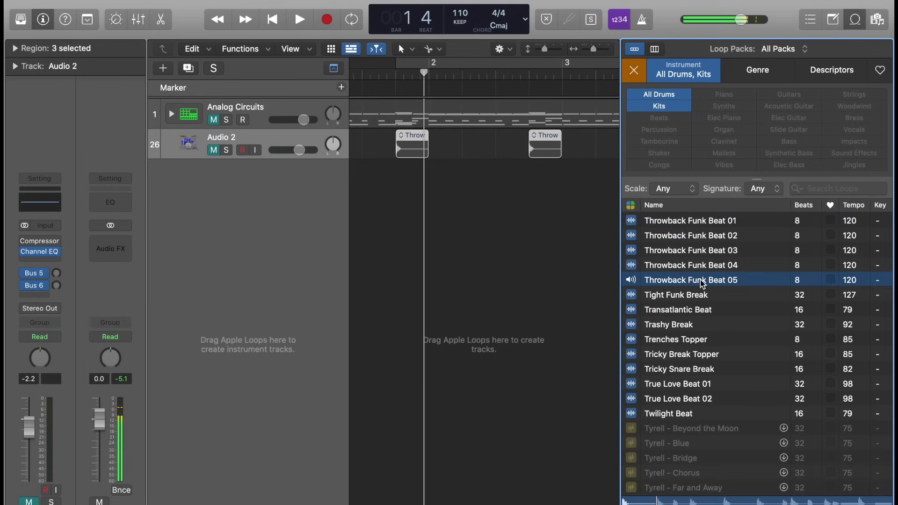
scroll(701, 284, down, 10)
scroll(702, 283, down, 4)
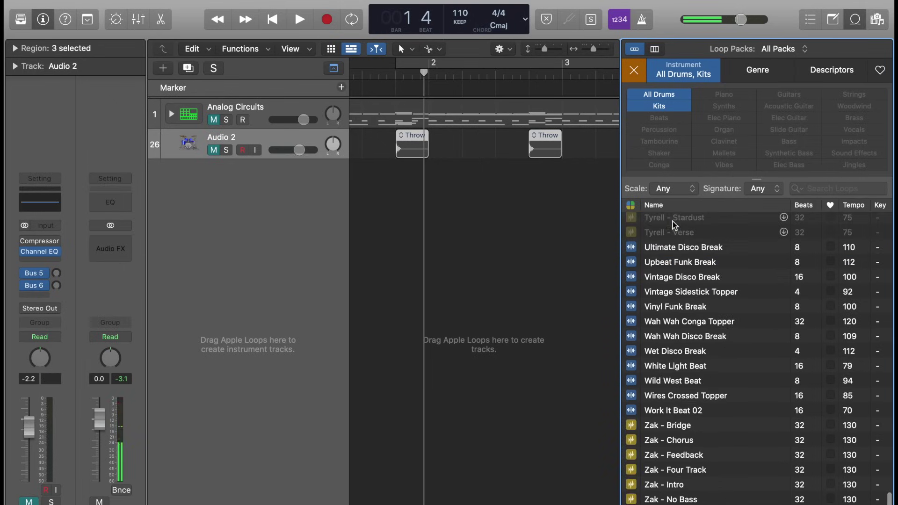
scroll(675, 248, up, 5)
scroll(675, 327, down, 8)
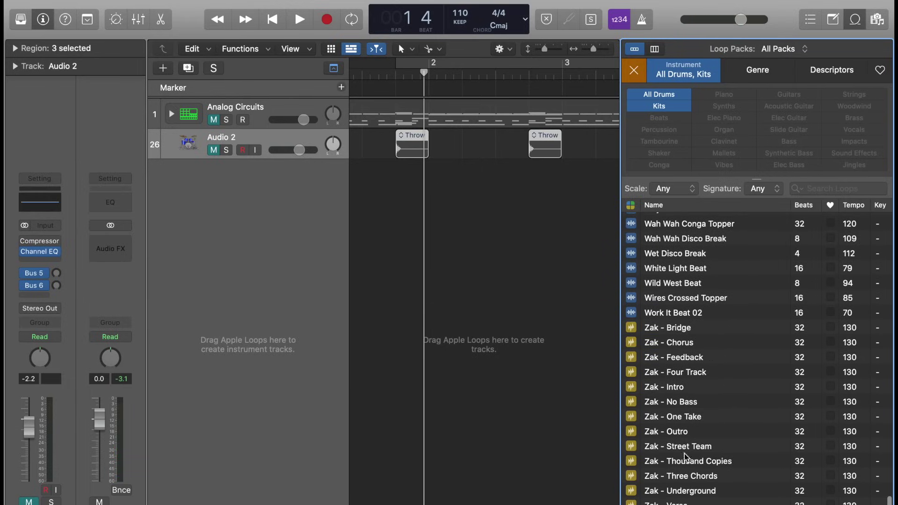
- Add the Zak - Chorus loop as a new track starting at bar 1, cycling bars 1–9
drag(693, 346, 433, 206)
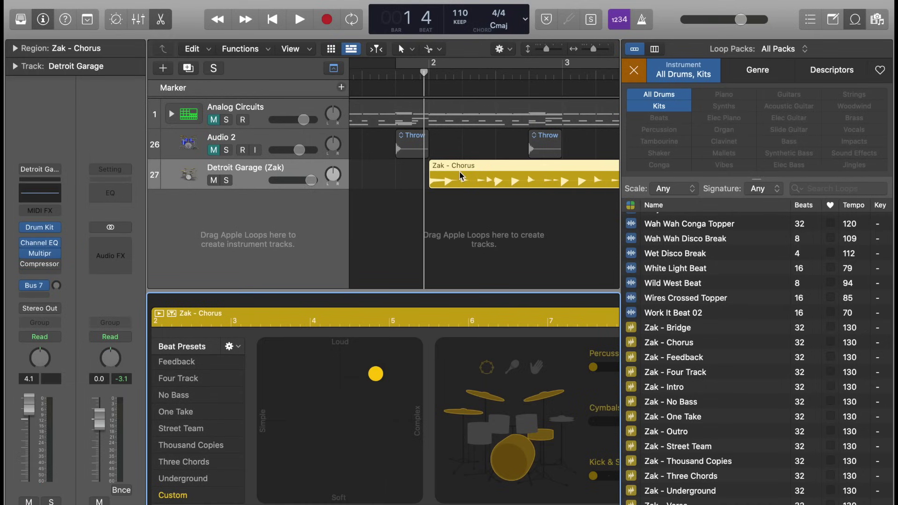
drag(458, 172, 379, 170)
key(super+Left)
key(super+Left)
key(super+Left)
key(super+Right)
drag(485, 63, 279, 66)
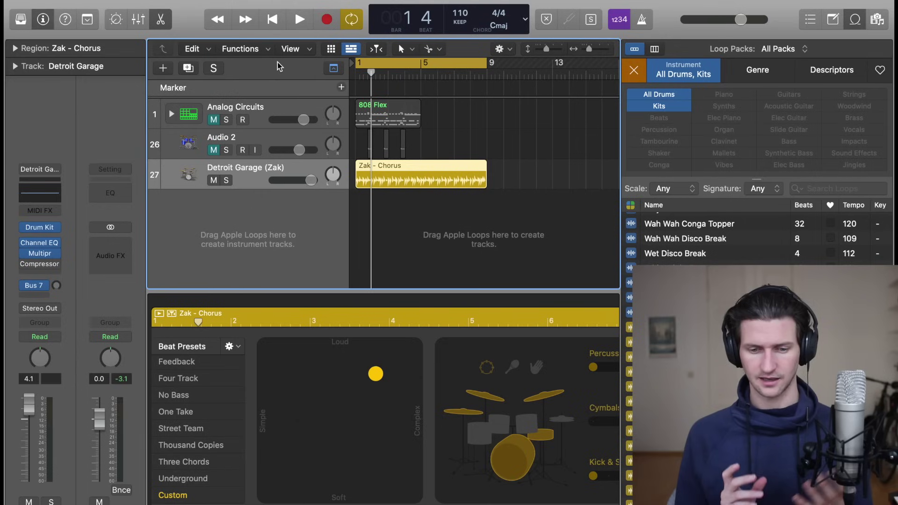
- Clear the loop filters, close the browser, then solo and audition the Detroit Garage (Zak) track
click(635, 71)
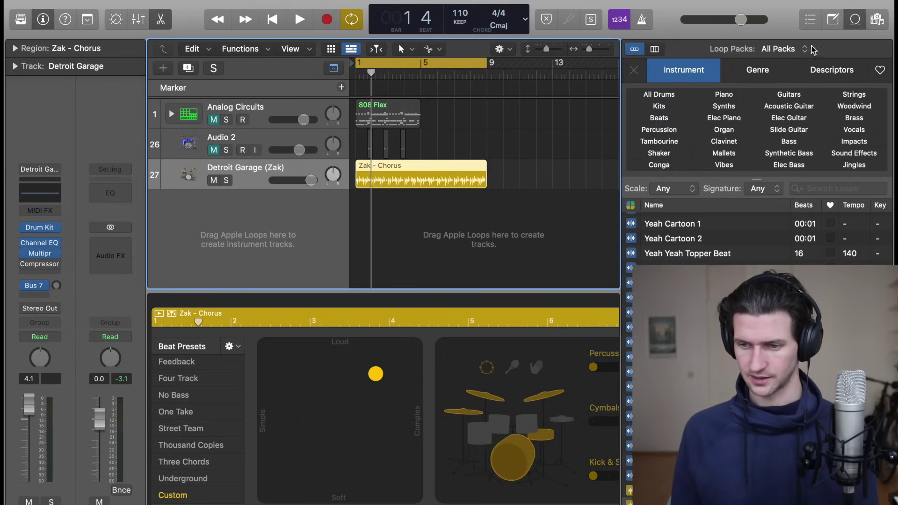
click(854, 23)
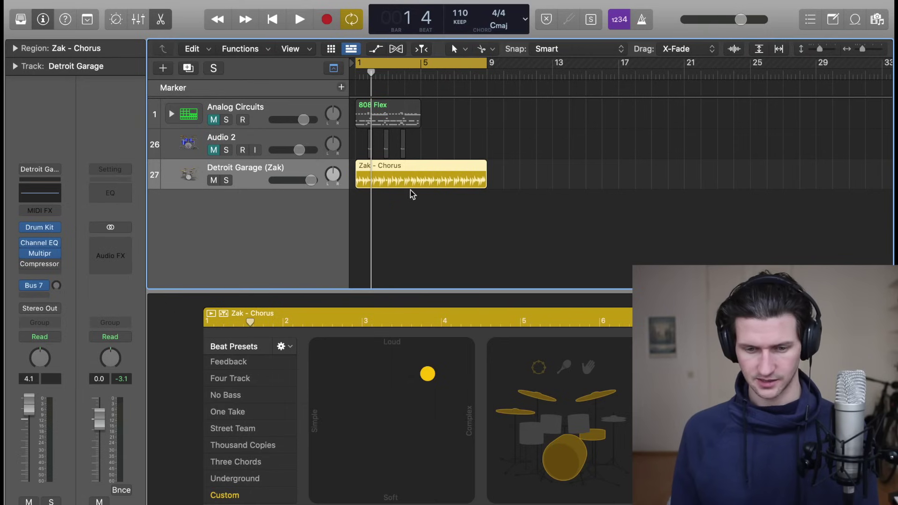
click(227, 180)
key(space)
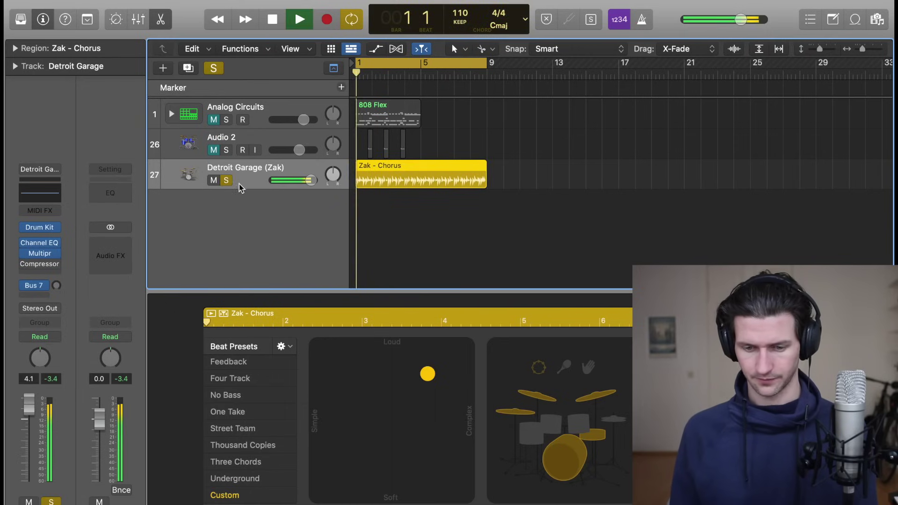
drag(311, 180, 297, 181)
key(space)
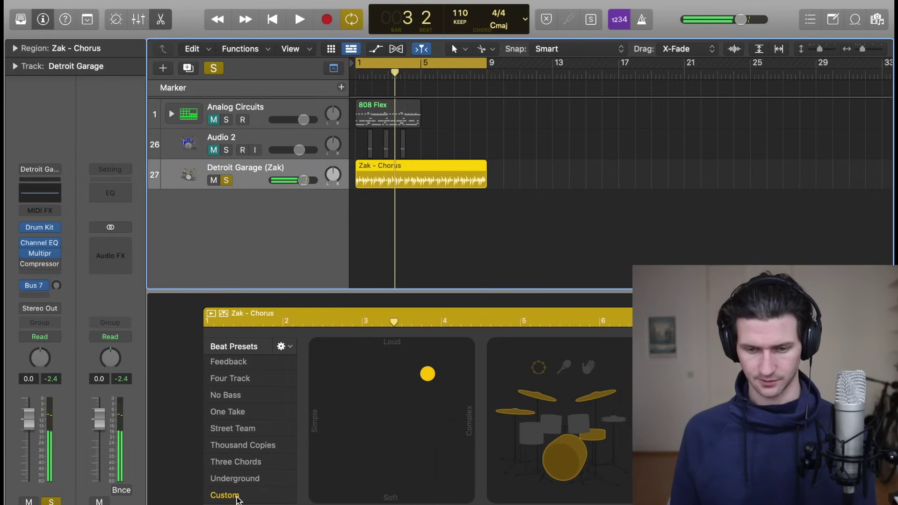
- Audition the Feedback, Four Track, One Take and Street Team presets, then choose Three Chords
click(257, 362)
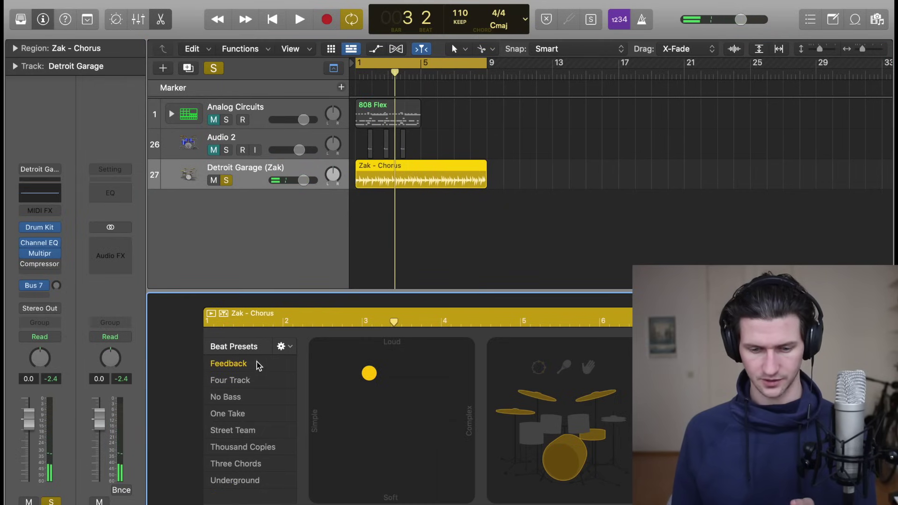
click(235, 381)
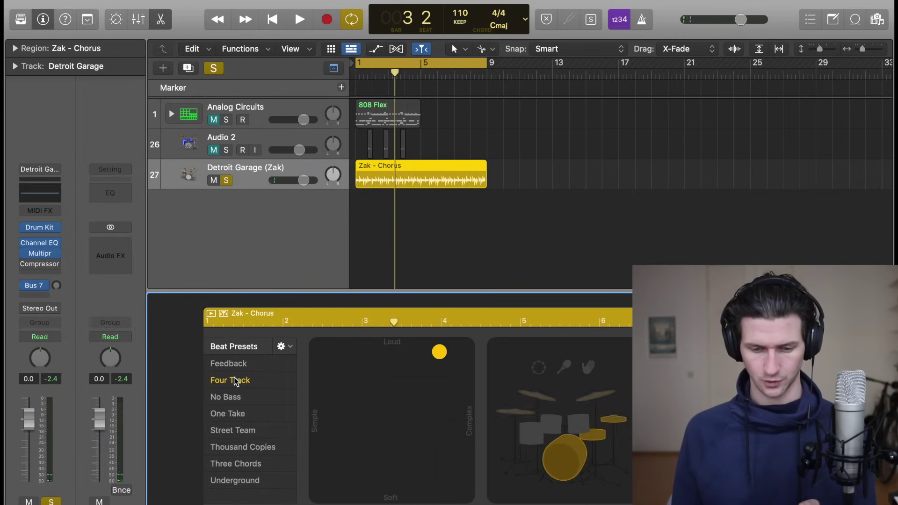
click(225, 413)
click(232, 430)
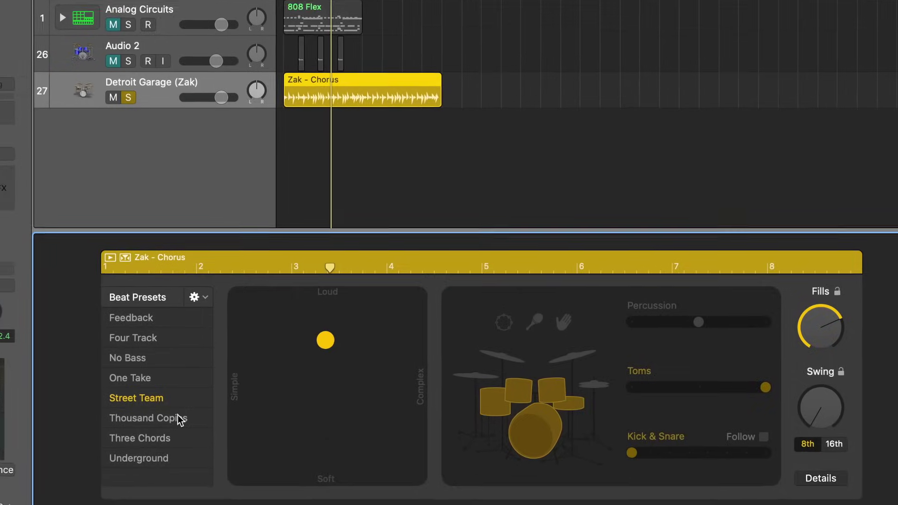
click(151, 434)
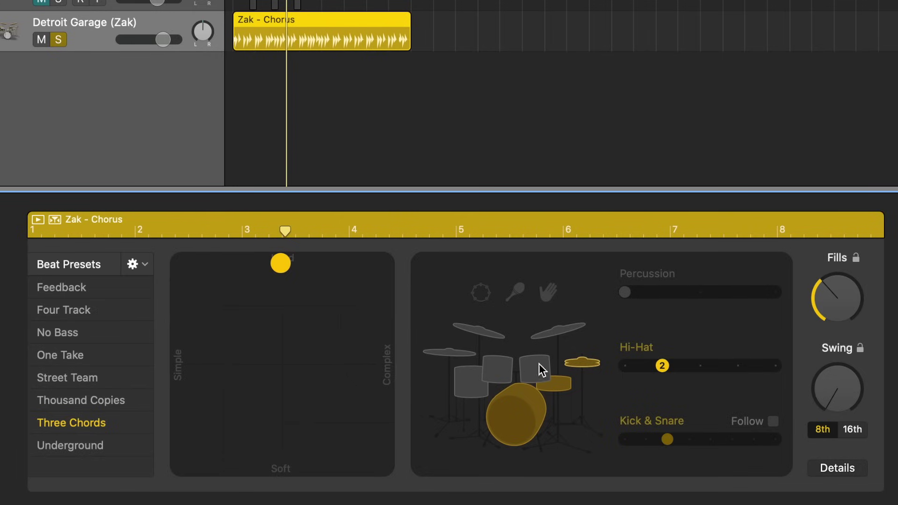
- Turn off the drummer's hi-hat and play the region from its start
click(586, 365)
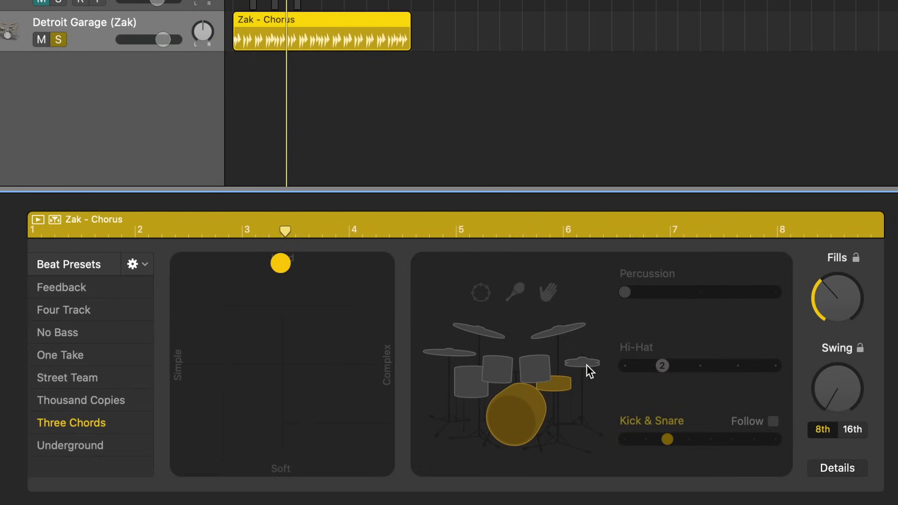
mouse_move(501, 418)
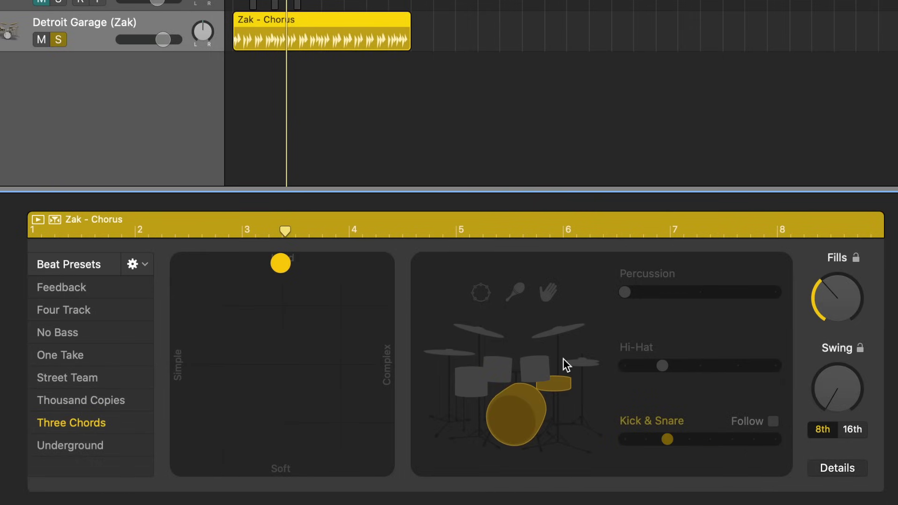
mouse_move(534, 408)
key(Return)
key(space)
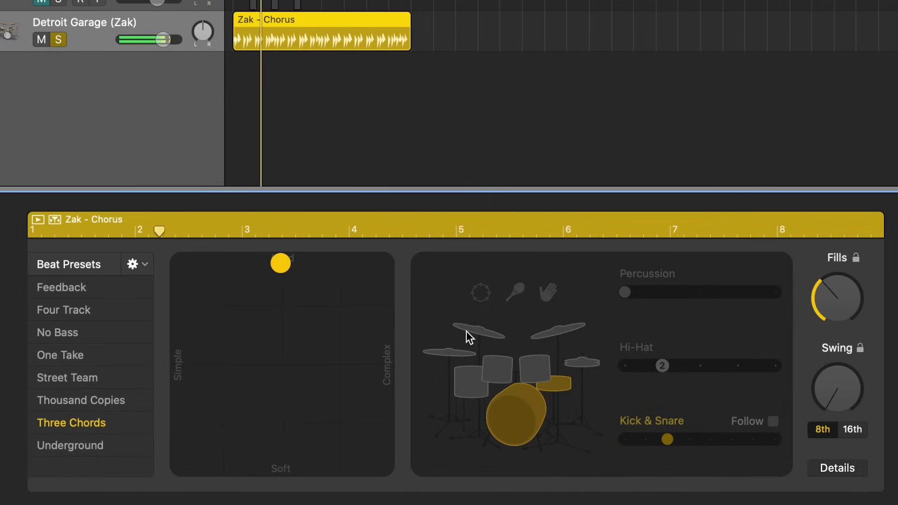
- Add hi-hat and claps, push the pattern toward Complex, and set swing to 16th
click(588, 362)
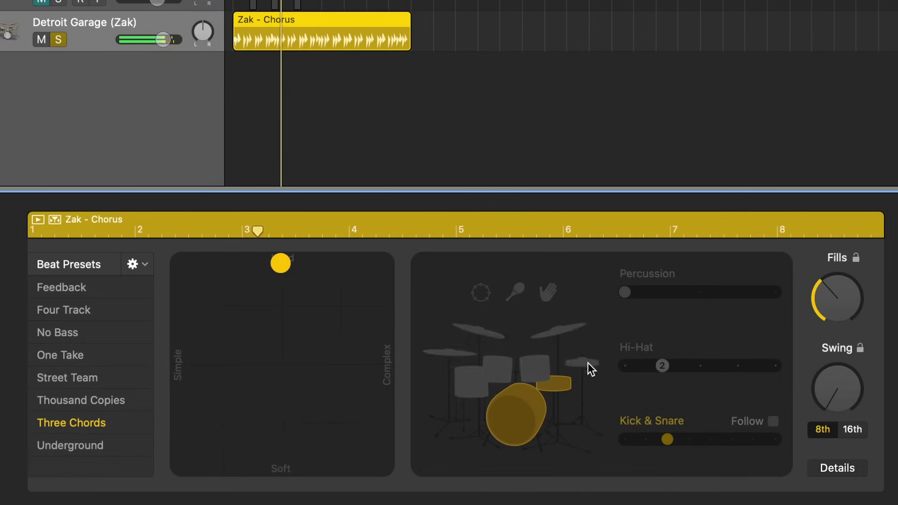
click(519, 405)
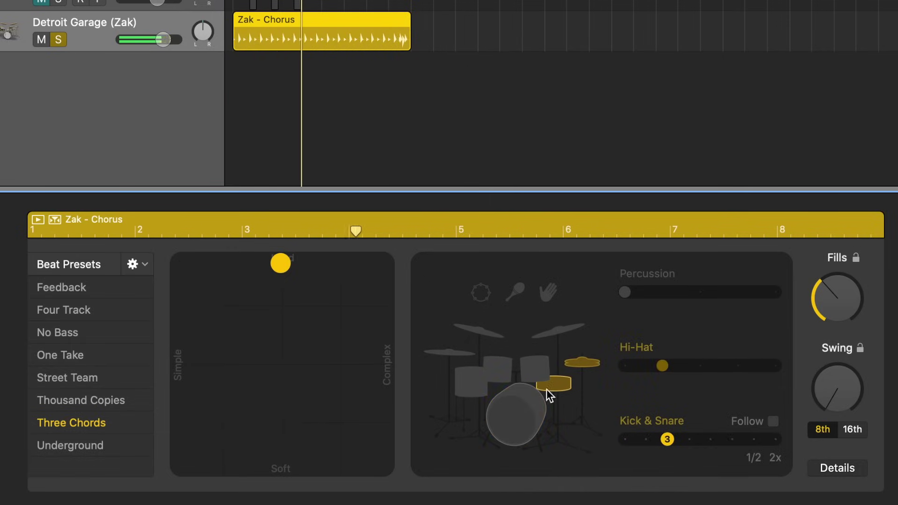
click(550, 299)
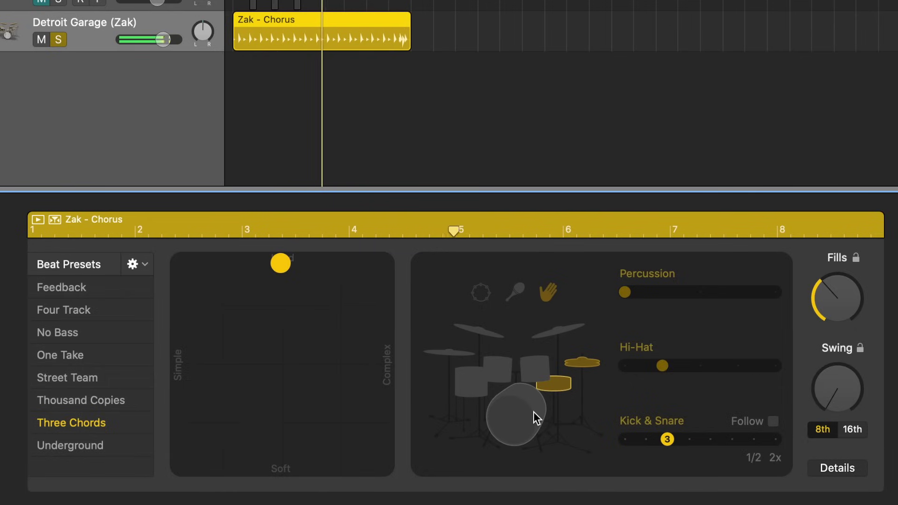
drag(290, 271, 391, 328)
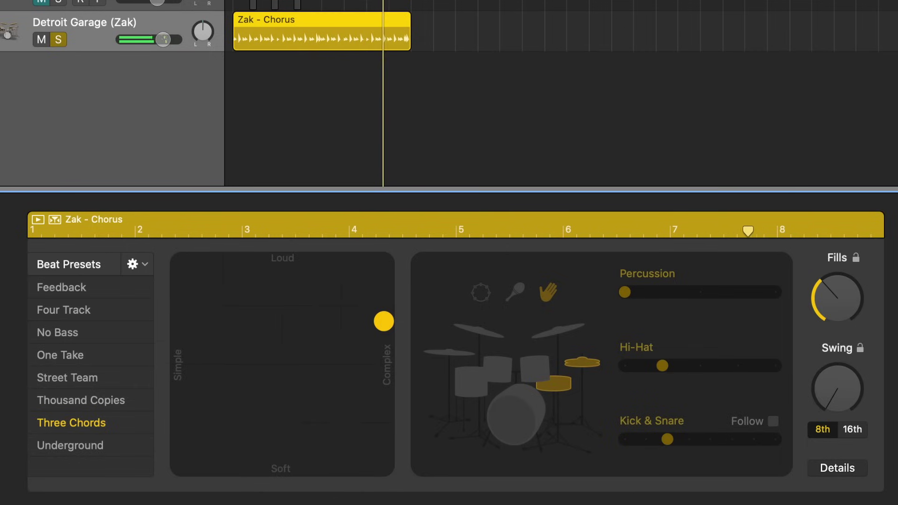
click(853, 429)
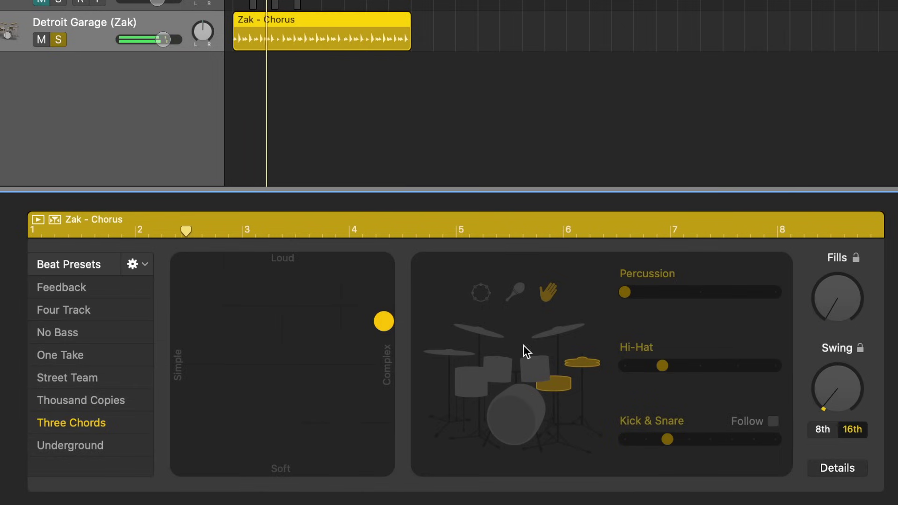
- Restore the kick and set kick & snare variation 1, hi-hat 2, percussion 1
click(529, 411)
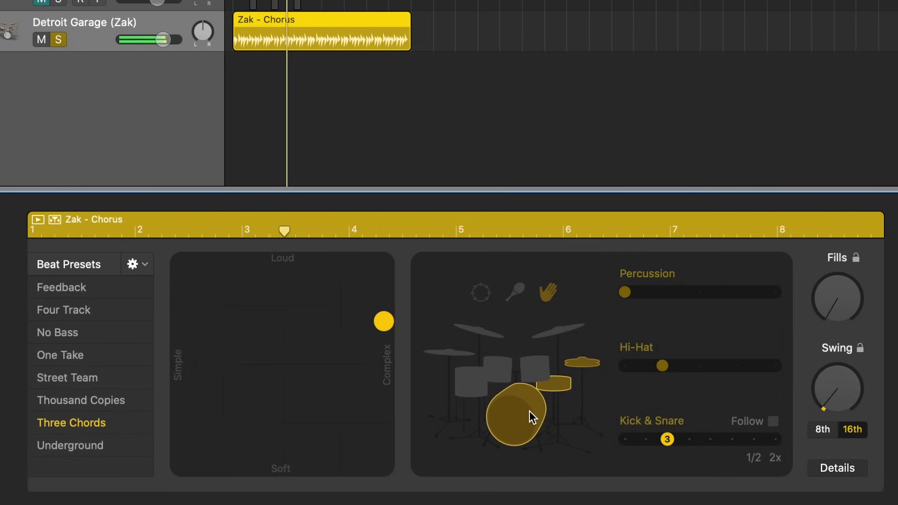
click(626, 433)
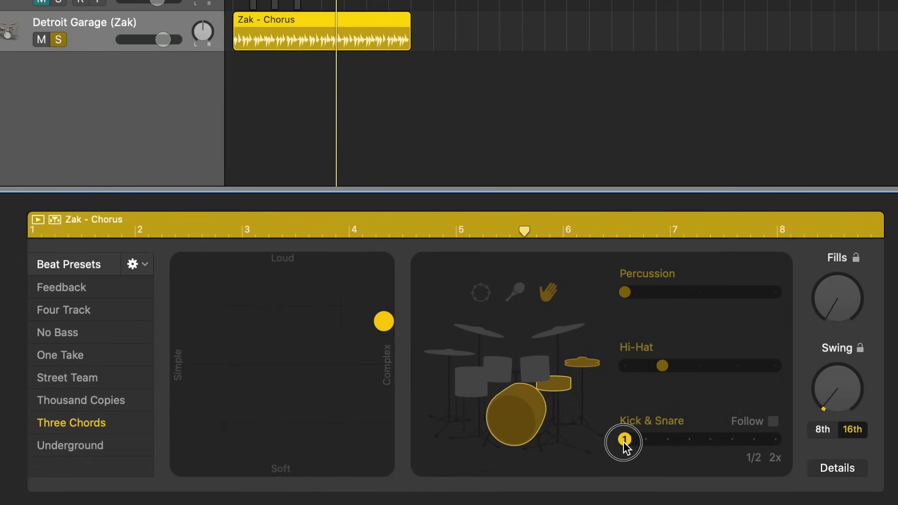
drag(651, 447, 631, 445)
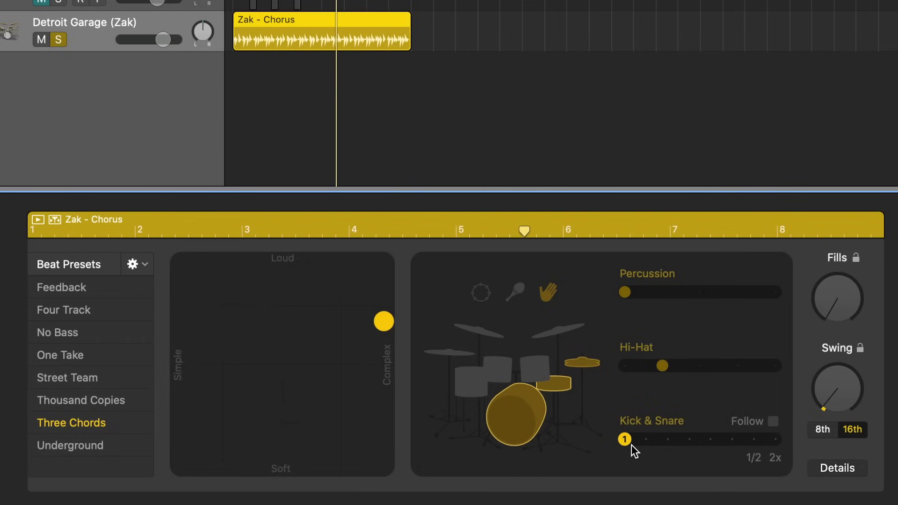
click(707, 370)
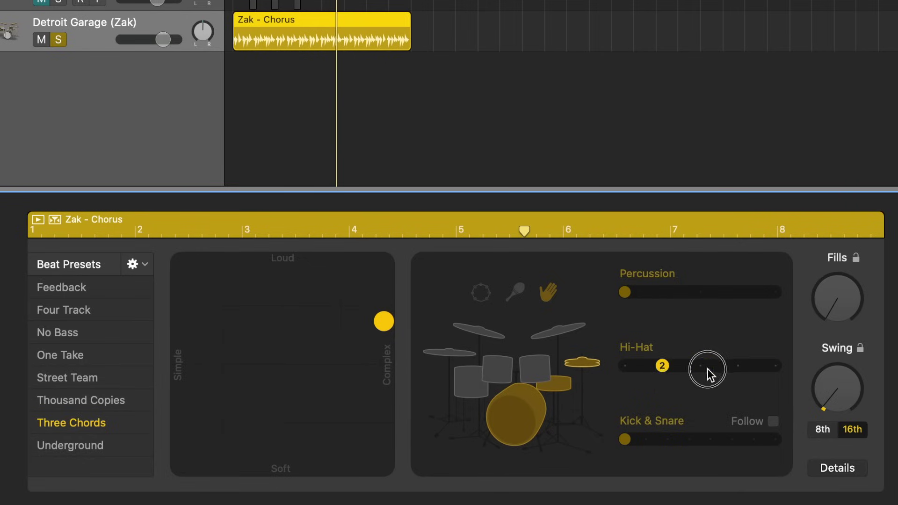
click(627, 292)
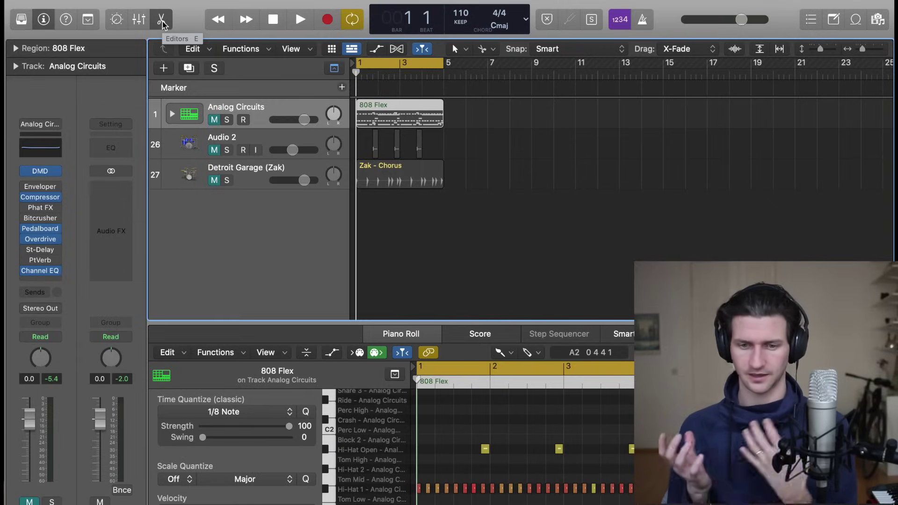
- Switch to Splice, showing the six drum samples in All downloads
key(super+Tab)
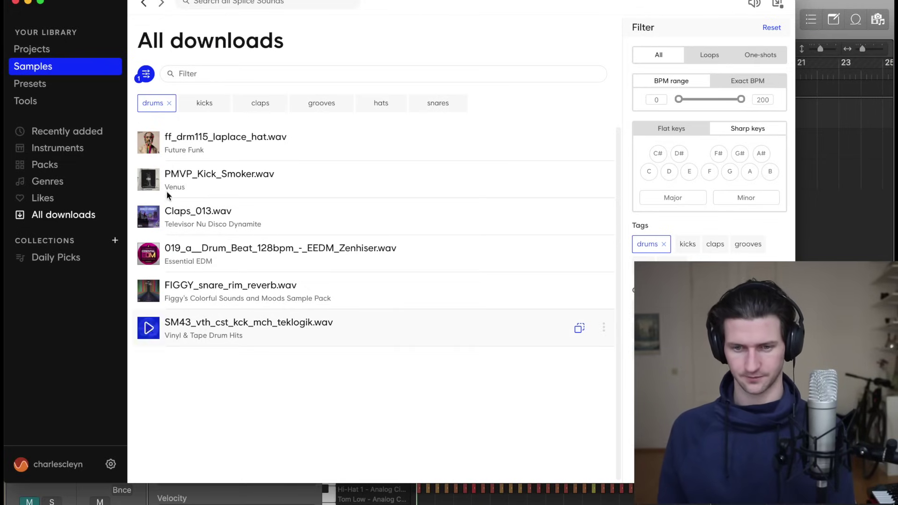
- Drag the SM43 kick sample from Splice into Logic as a new track
drag(110, 4, 714, 23)
drag(347, 211, 417, 247)
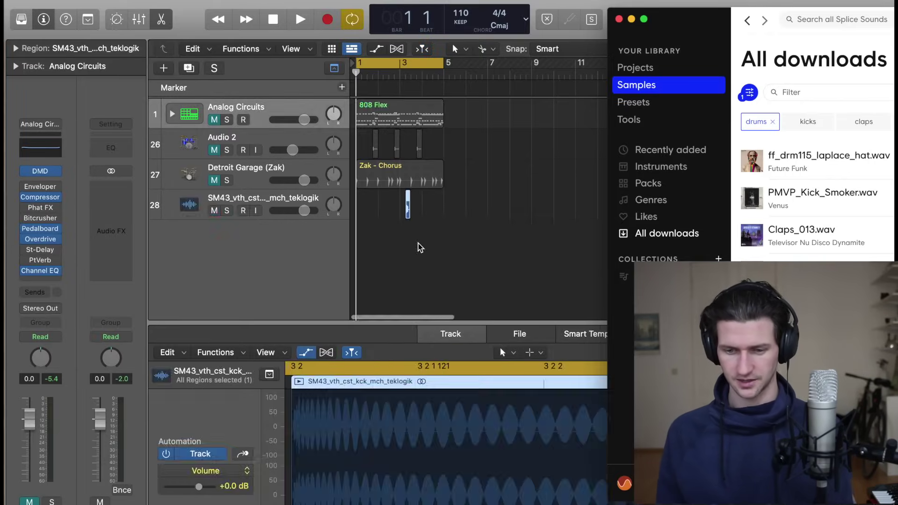
click(293, 3)
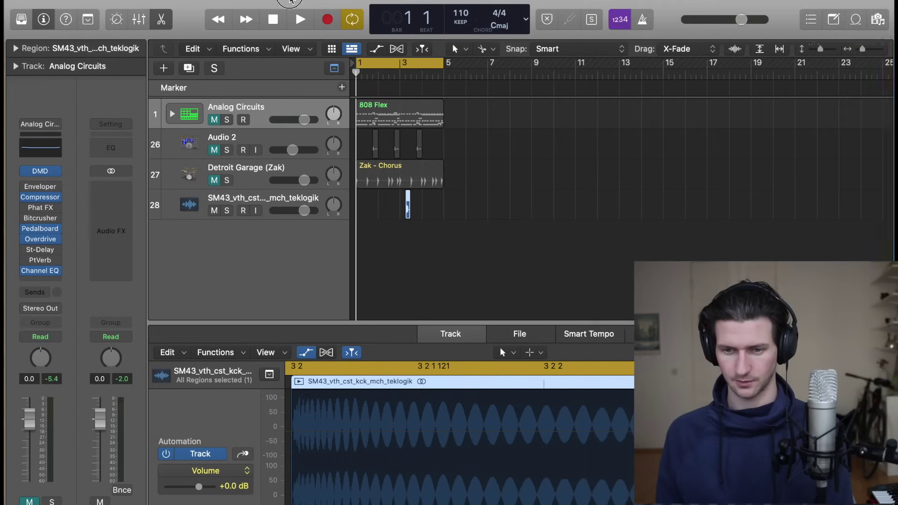
scroll(376, 215, up, 5)
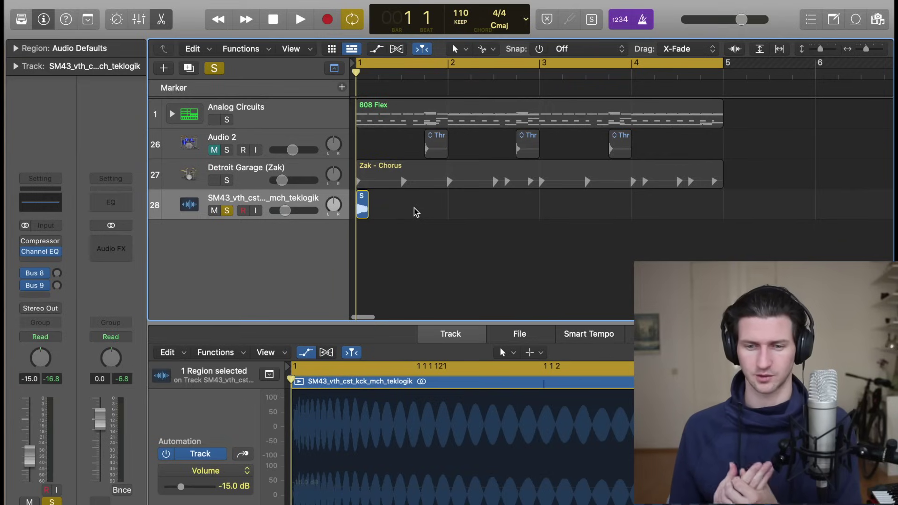
- Paste copies of the kick on beats 2, 3 and 4 of bar 1
click(402, 75)
click(379, 75)
key(super+v)
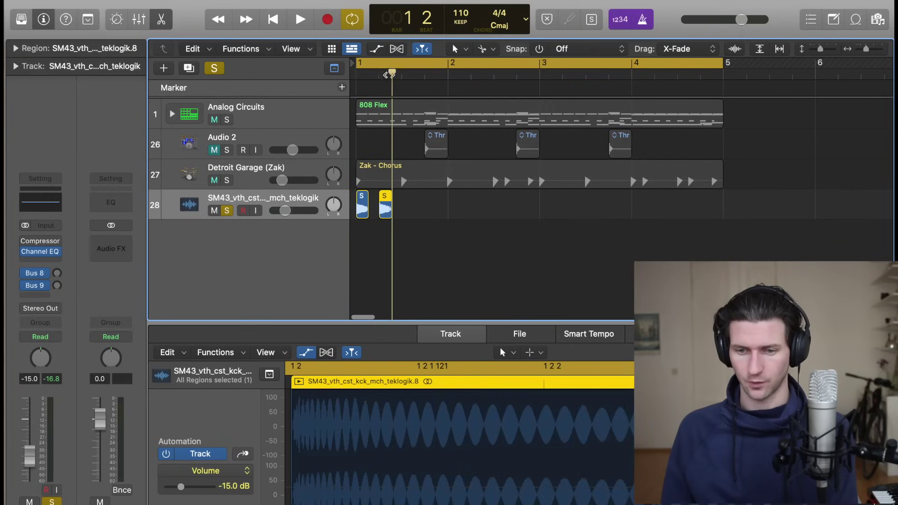
click(415, 74)
key(super+v)
click(438, 74)
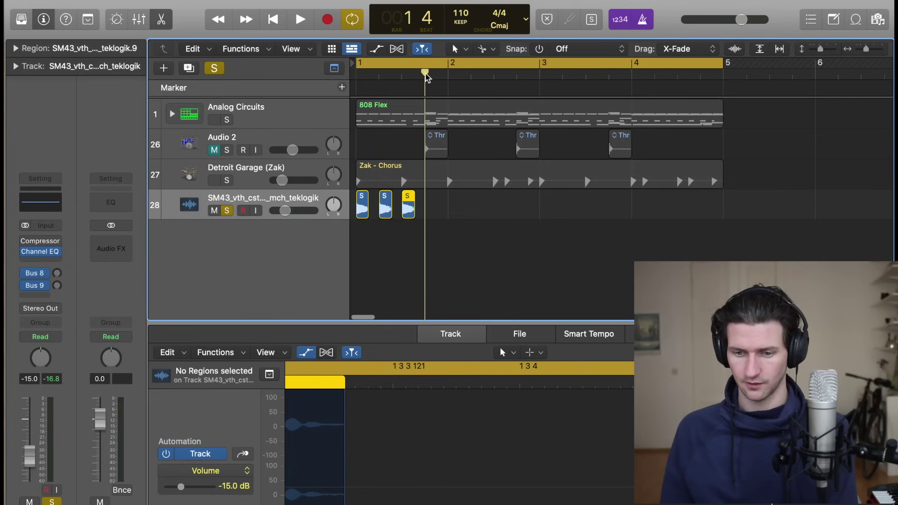
key(super+v)
- Copy the four bar-1 kicks into bars 2, 3 and 4, then play the beat
drag(398, 215, 363, 214)
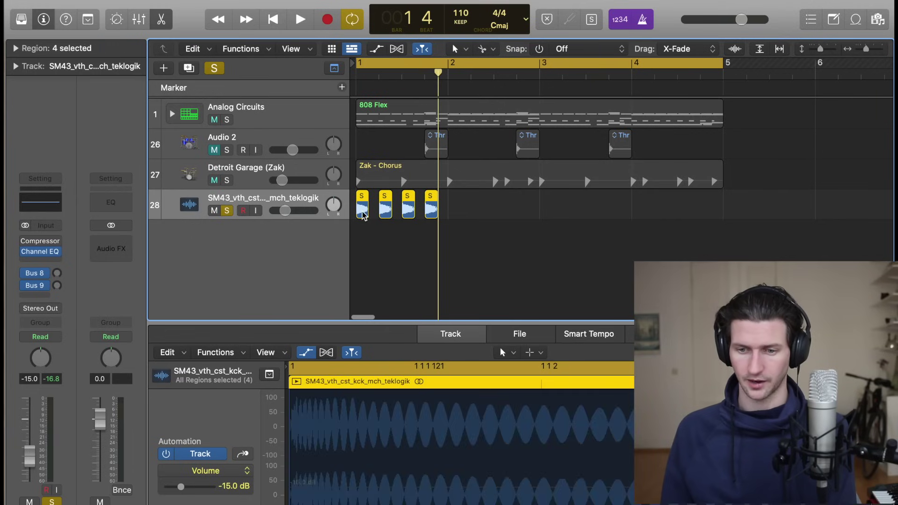
click(448, 71)
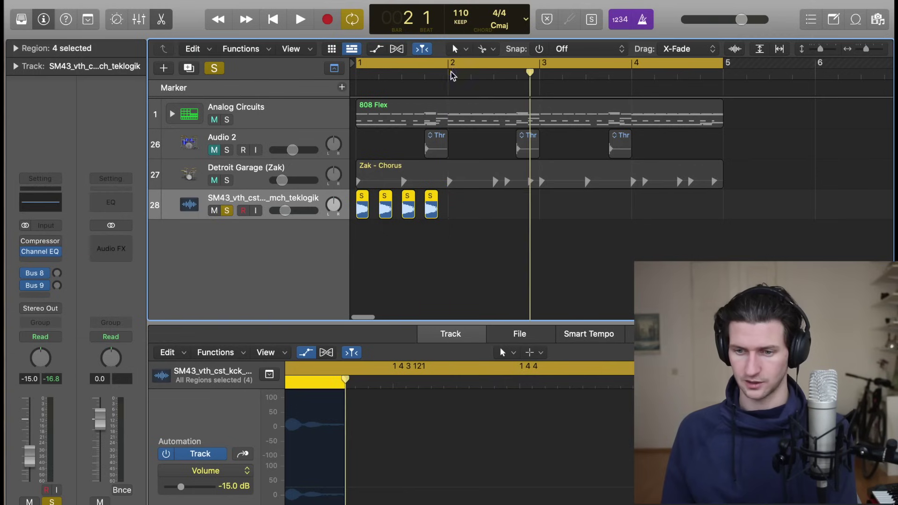
key(super+v)
click(539, 73)
key(super+v)
click(632, 72)
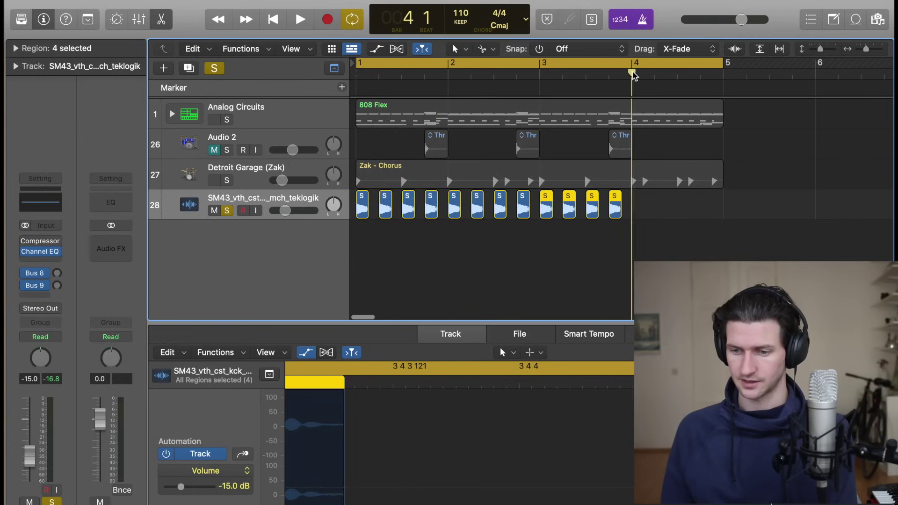
key(super+v)
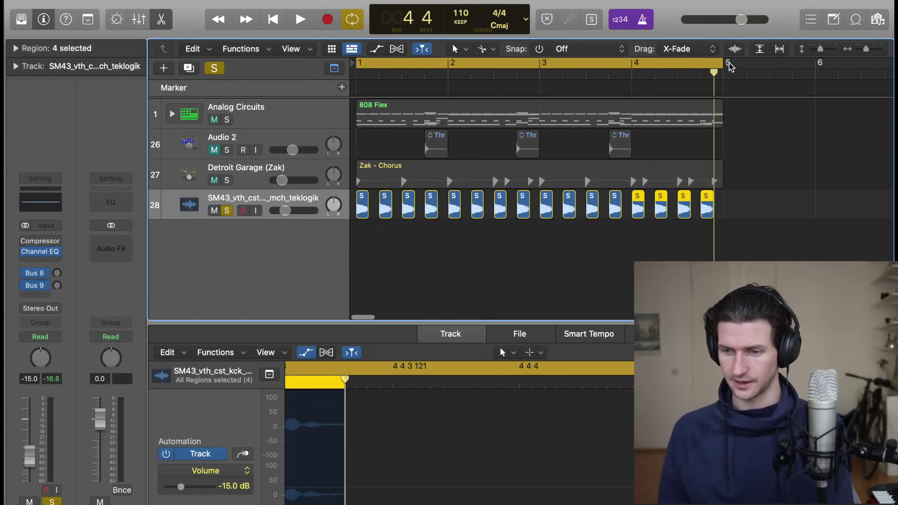
key(space)
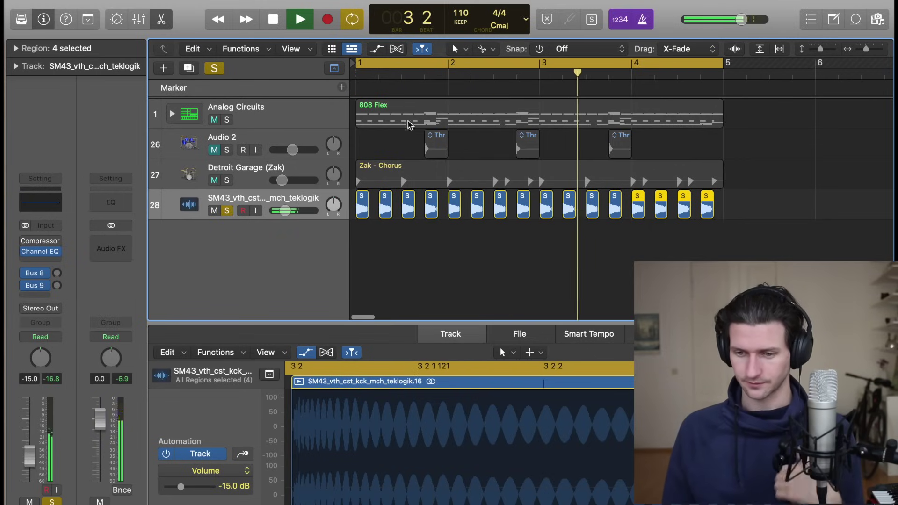
key(space)
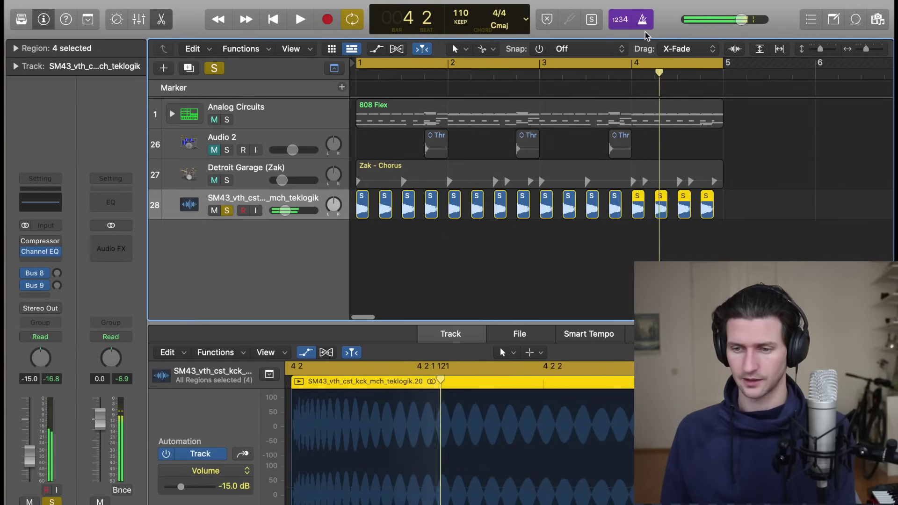
key(super+Tab)
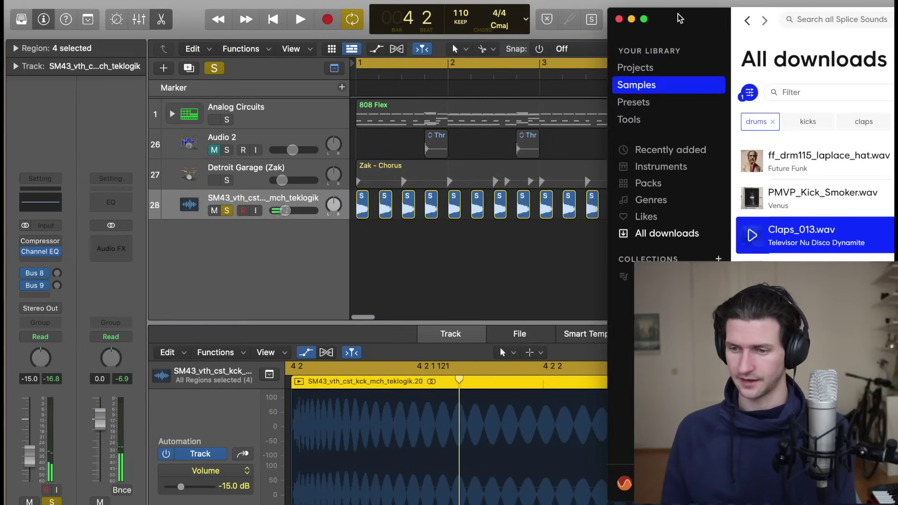
- Preview Claps_013 in Splice, drop it into Logic as a new track, and solo it
drag(691, 21, 546, 4)
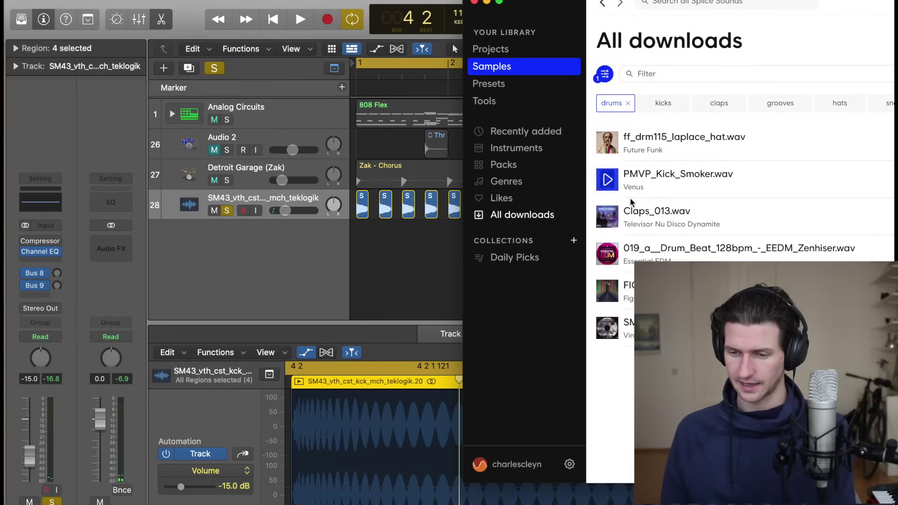
click(608, 227)
drag(644, 209, 381, 241)
click(427, 250)
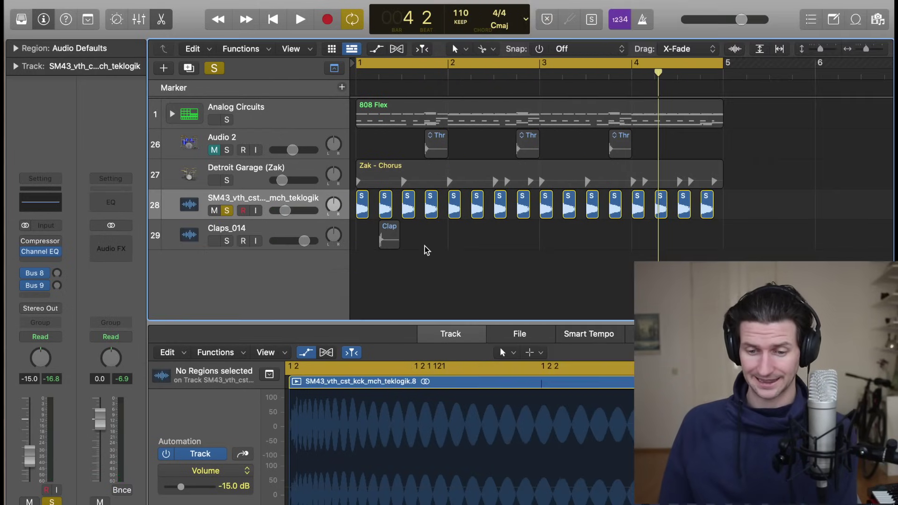
click(226, 241)
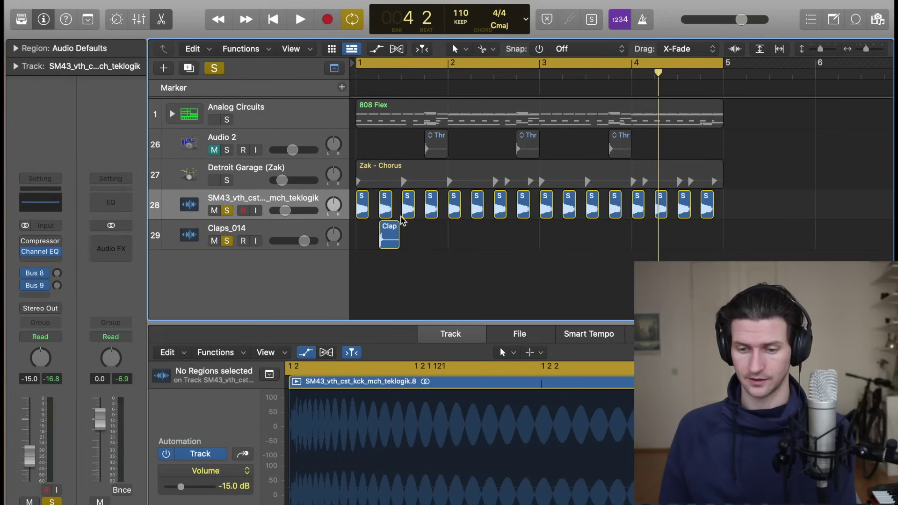
scroll(401, 221, down, 10)
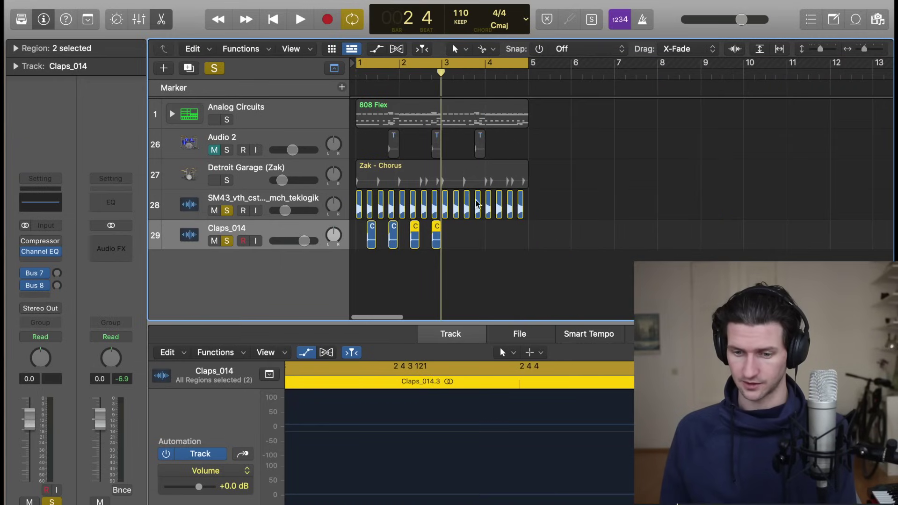
- Select all the clap regions and zoom around them, placing the playhead at bar 3 beat 2
click(371, 238)
key(shift+f)
key(z)
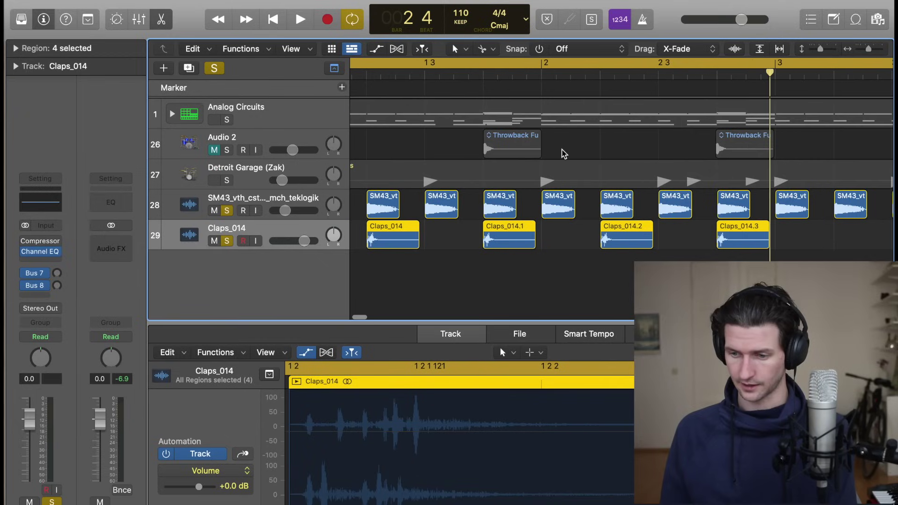
key(super+Left)
drag(569, 79, 602, 81)
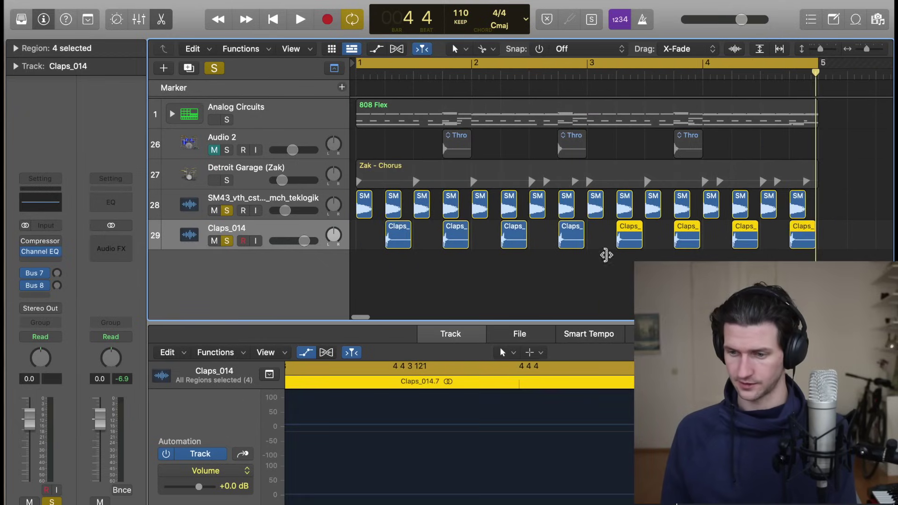
key(z)
- Play from the start and turn the Claps_014 track down to about -4.9 dB
key(Return)
key(space)
key(z)
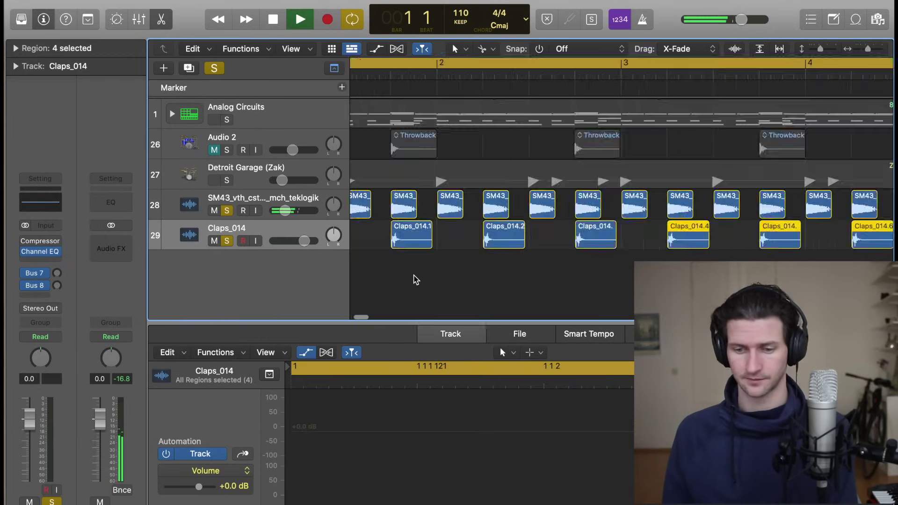
key(super+Left)
key(super+Left)
key(super+Left)
key(super+Right)
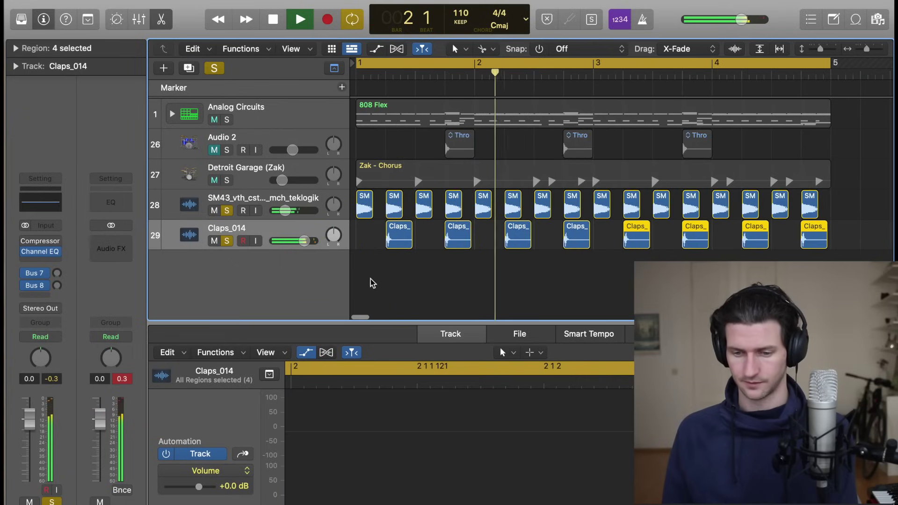
drag(297, 239, 286, 238)
key(space)
key(g)
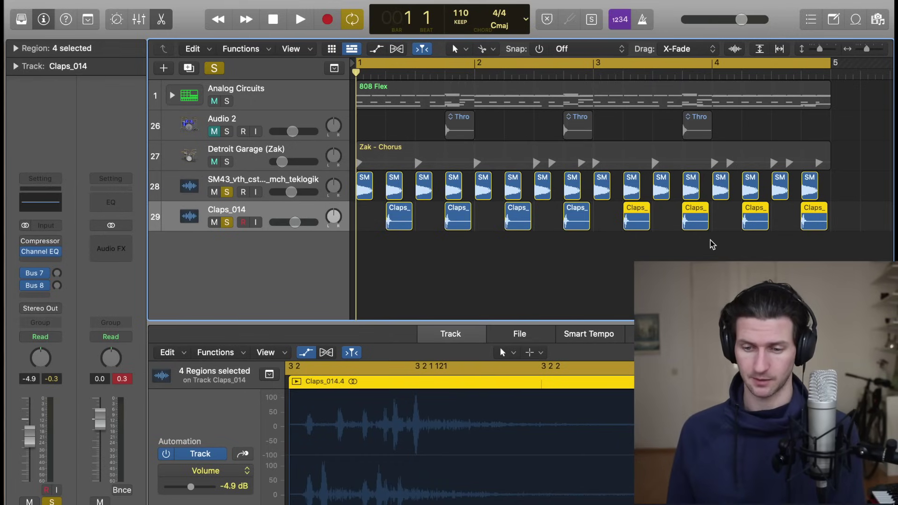
- Delete two SM43 kick hits, copy a kick to bar 2 beat 2, and play from bar 2
click(422, 177)
key(Delete)
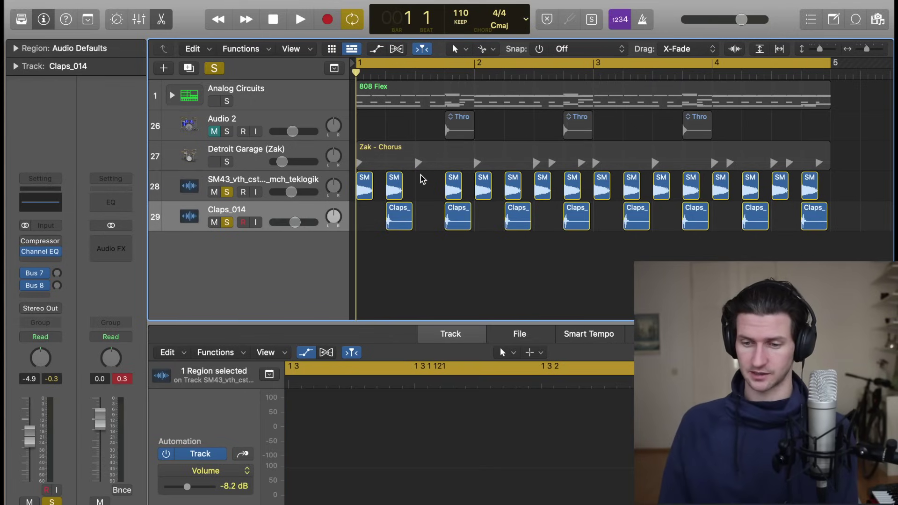
click(513, 173)
key(Delete)
click(454, 187)
scroll(469, 181, up, 5)
drag(469, 180, 591, 181)
click(588, 66)
click(552, 75)
key(space)
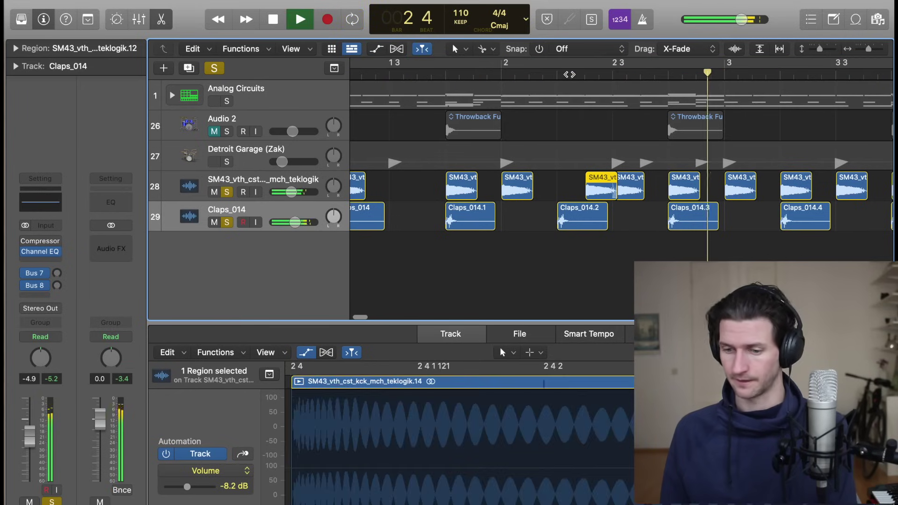
click(568, 74)
- Lower the FIGGY_snare_rim_reverb track's volume to -11.4 dB, stopping playback around the change
key(space)
key(space)
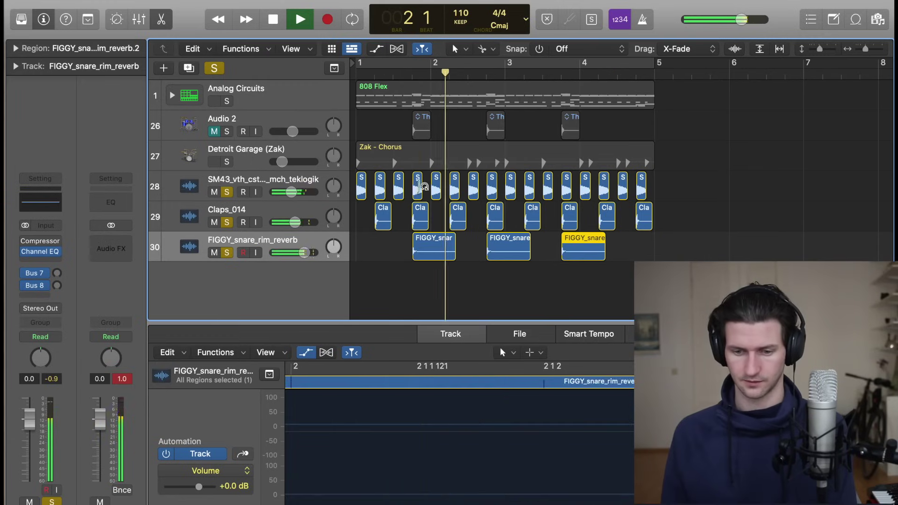
click(305, 252)
drag(304, 253, 272, 258)
key(space)
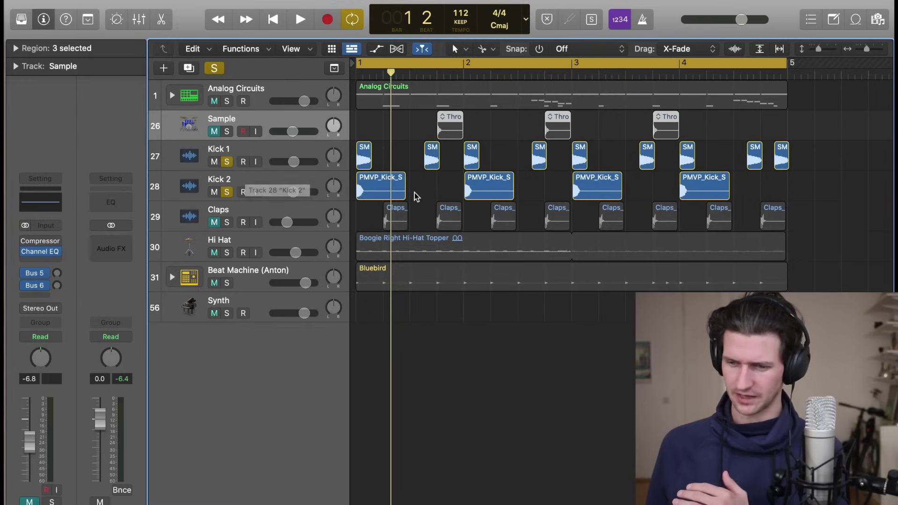
drag(804, 156, 326, 158)
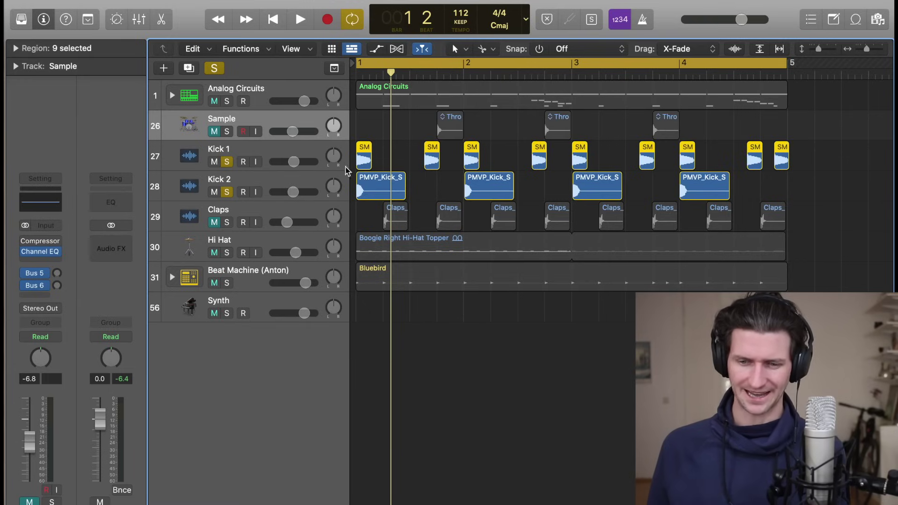
drag(742, 188, 356, 197)
key(space)
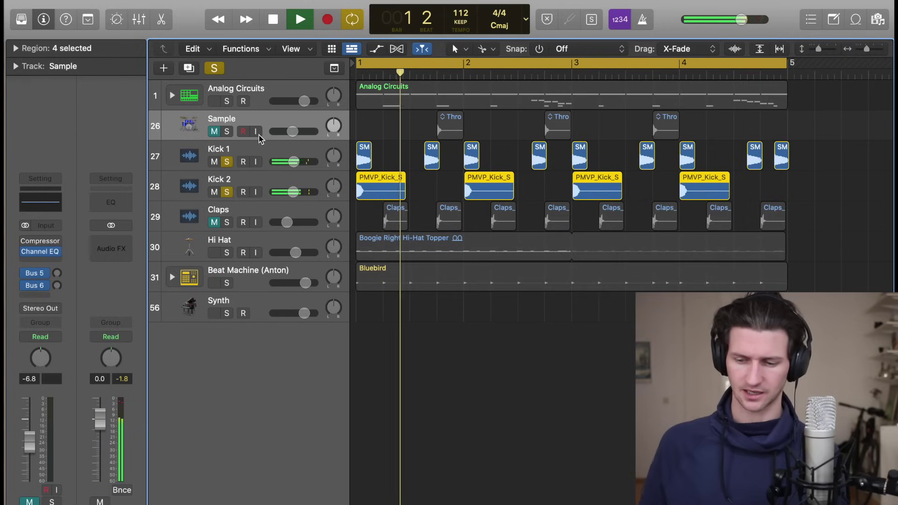
key(XF86AudioRaiseVolume)
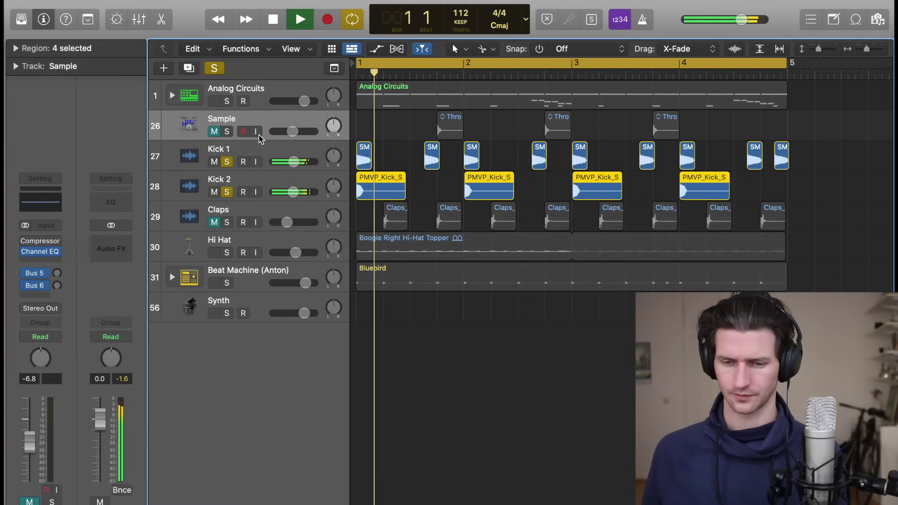
key(space)
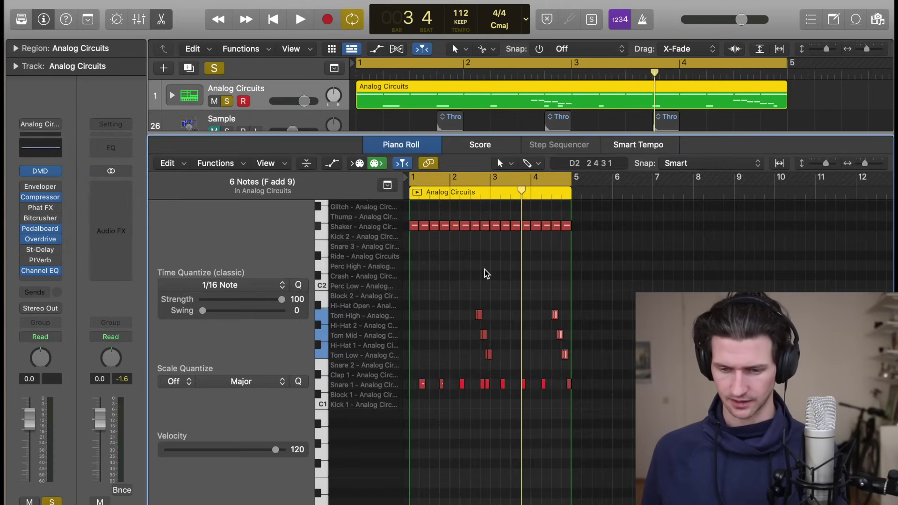
- Return to the project start and preview the two Snare 1 notes in the Piano Roll
scroll(487, 273, up, 5)
scroll(486, 273, down, 5)
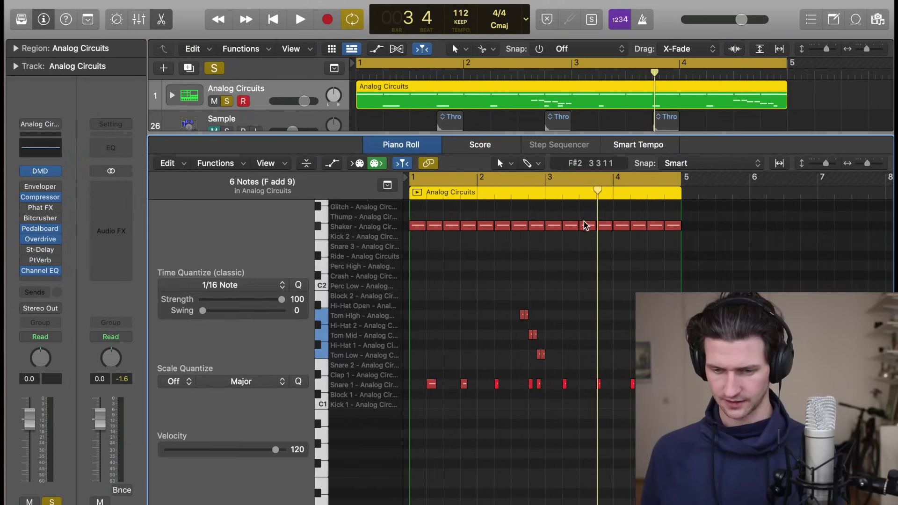
key(Return)
click(431, 384)
click(464, 384)
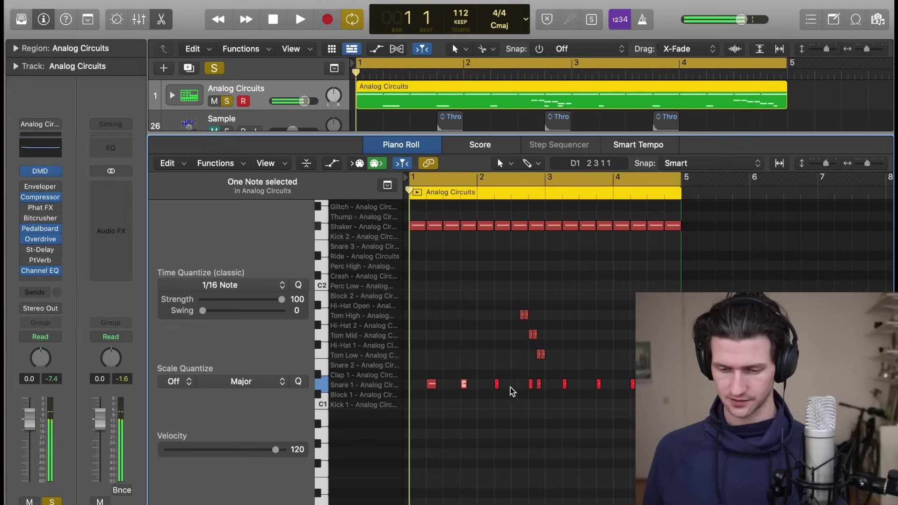
- Select the three tom notes and a shaker note, then close the Piano Roll and resume playback
drag(510, 299, 566, 357)
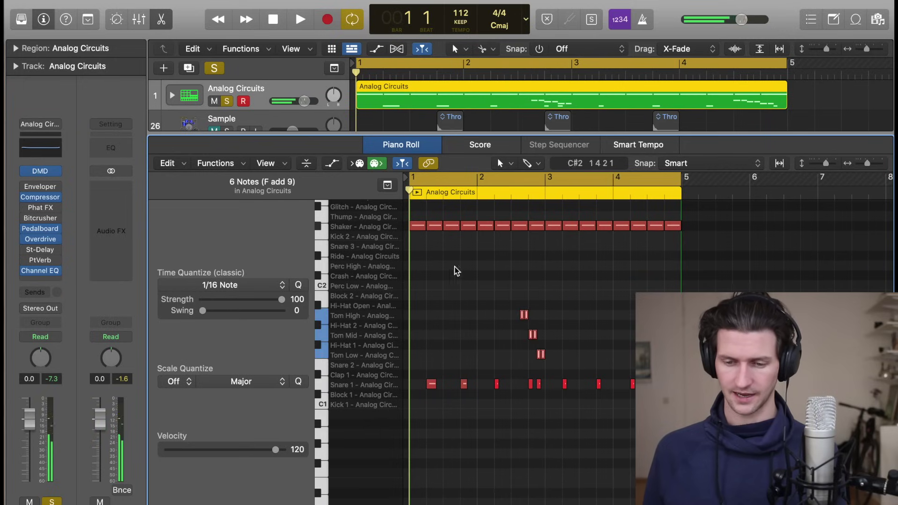
click(418, 226)
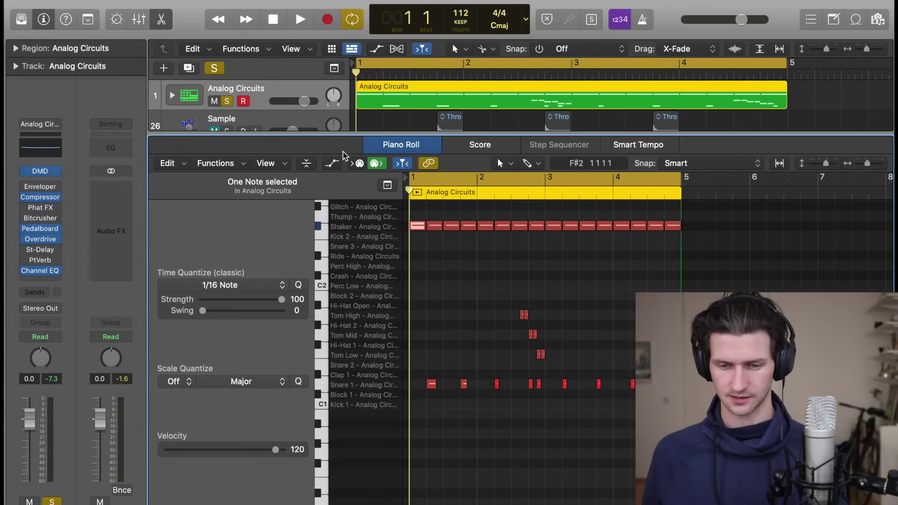
click(162, 21)
key(space)
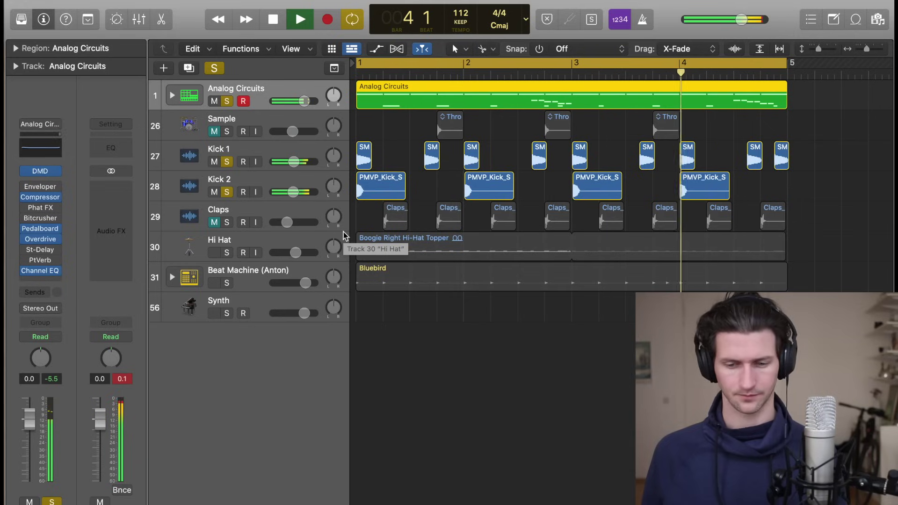
- Stop playback, solo Hi Hat and Beat Machine, and select the Beat Machine track with its Bluebird region
key(space)
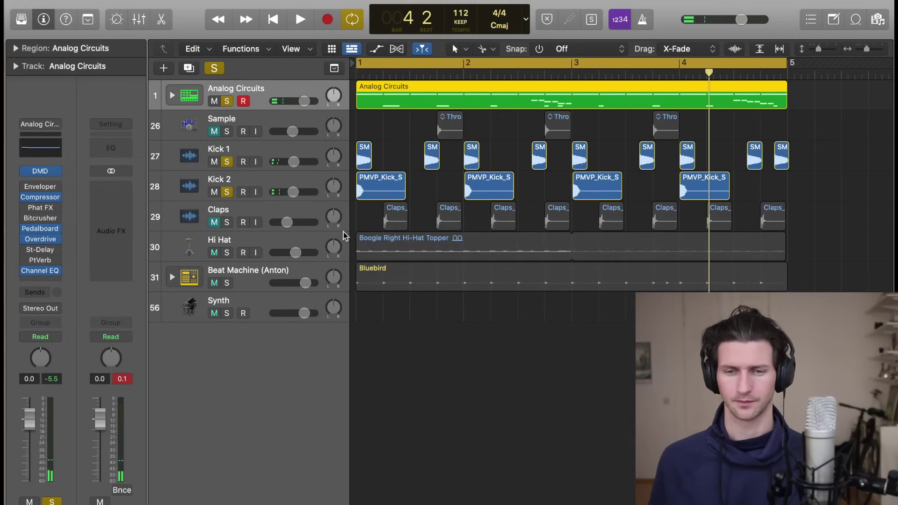
click(227, 252)
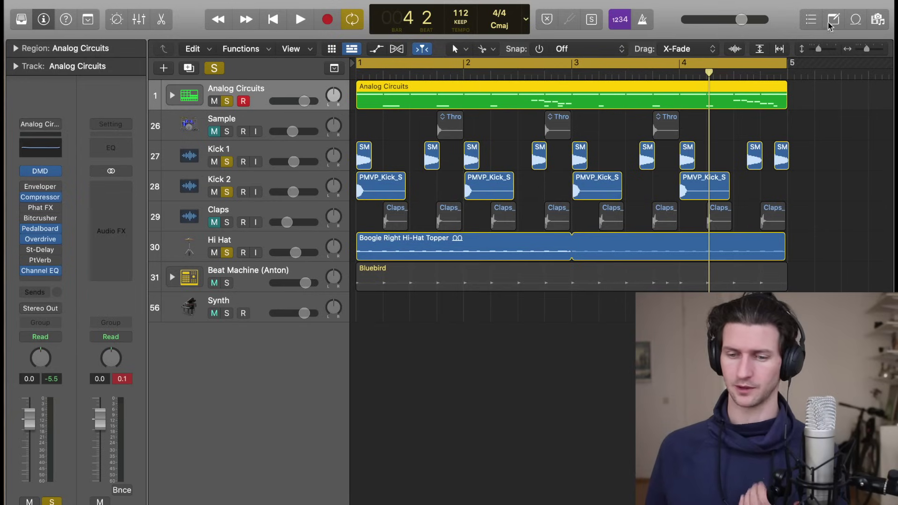
click(227, 283)
click(248, 277)
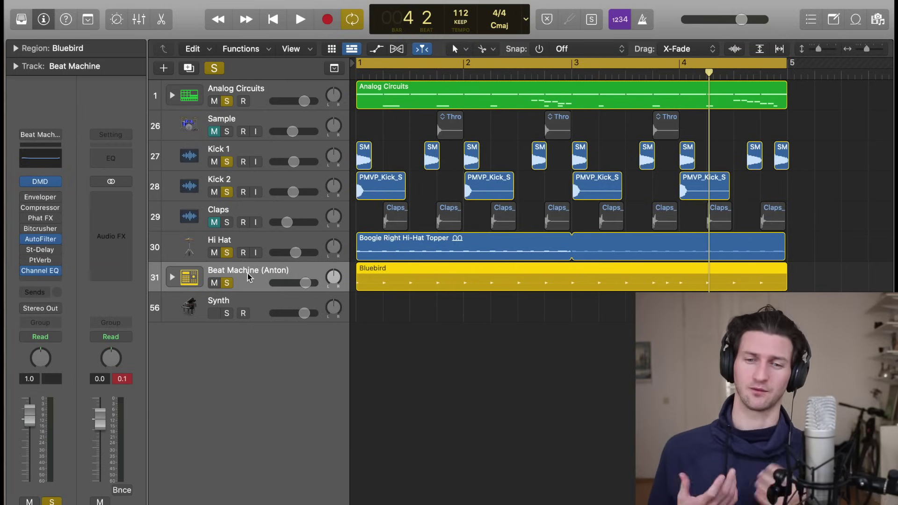
- Play the beat from the start at a lowered listening volume, then stop
key(Return)
key(space)
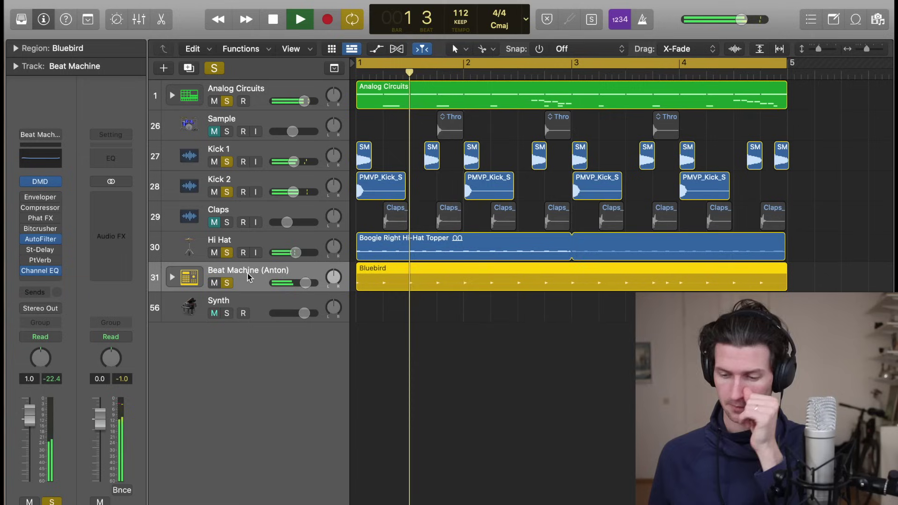
key(XF86AudioLowerVolume)
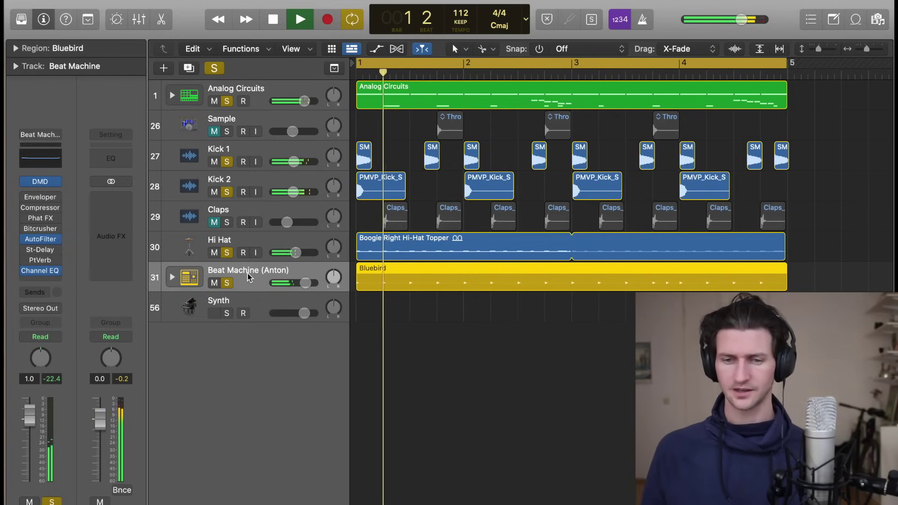
key(space)
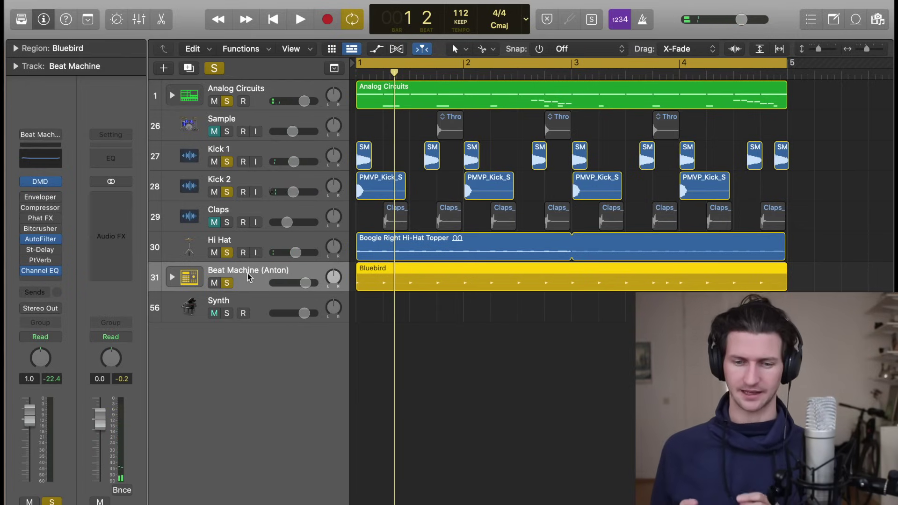
- Clear all solos, record-arm the Synth track at -1.7 dB and start recording
click(220, 69)
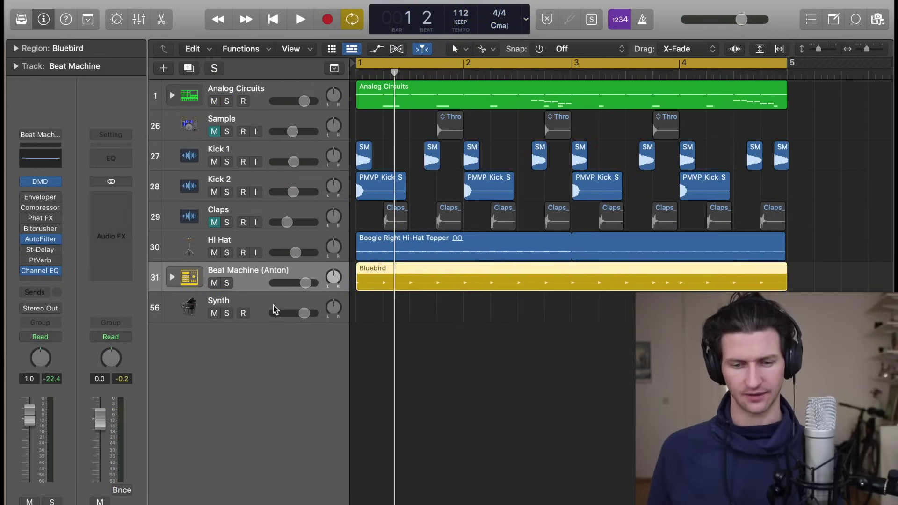
click(271, 304)
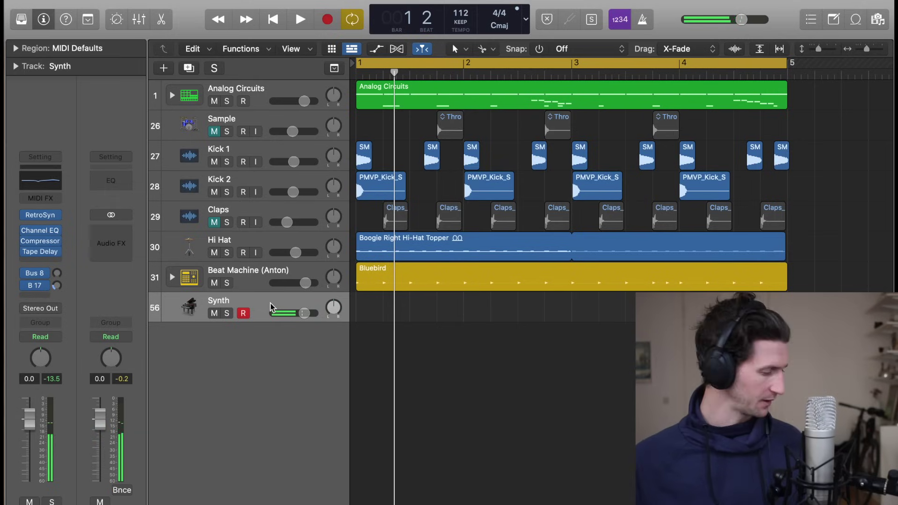
drag(305, 314, 295, 319)
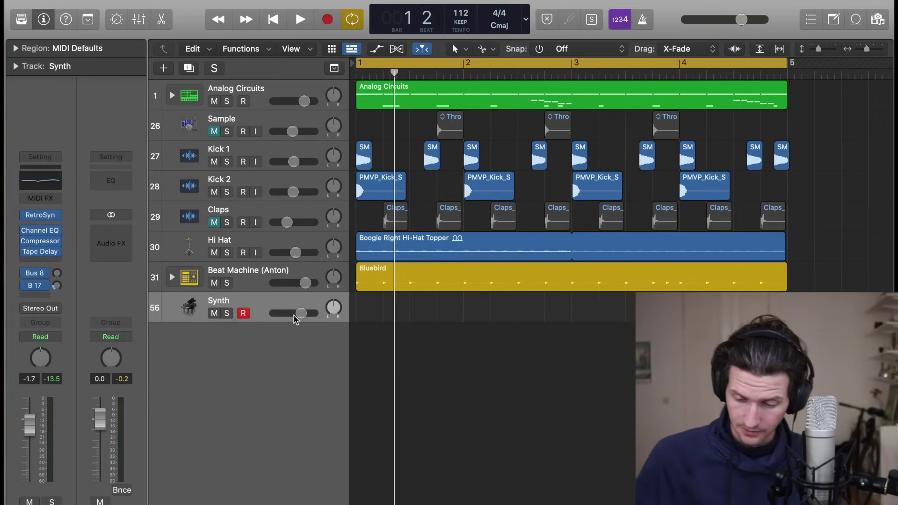
key(r)
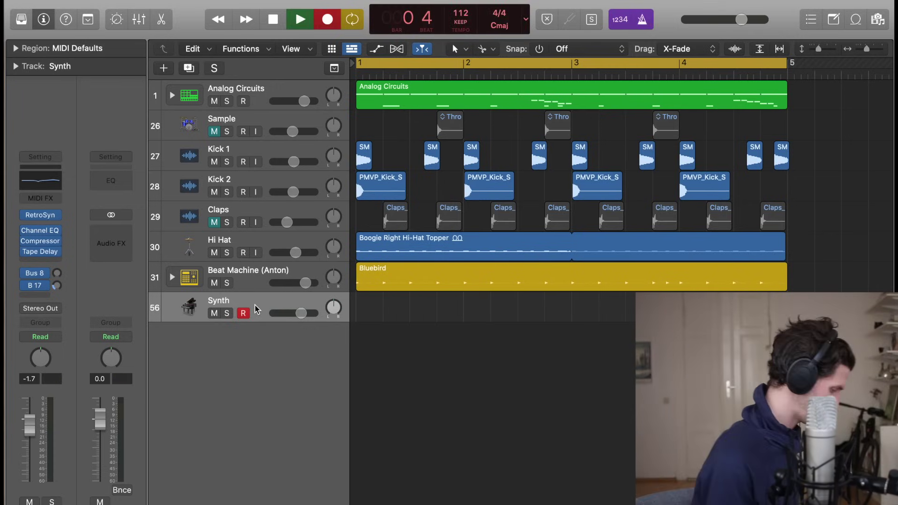